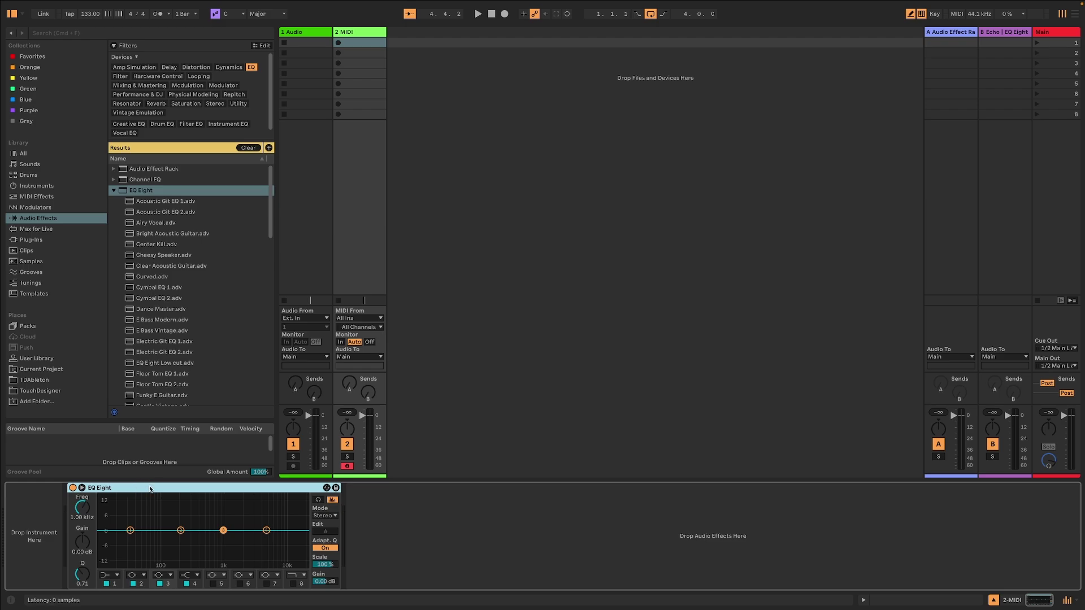
# Step: Set the EQ Eight on the MIDI track to M/S mode and switch its editing to the Side channel
pyautogui.click(181, 530)
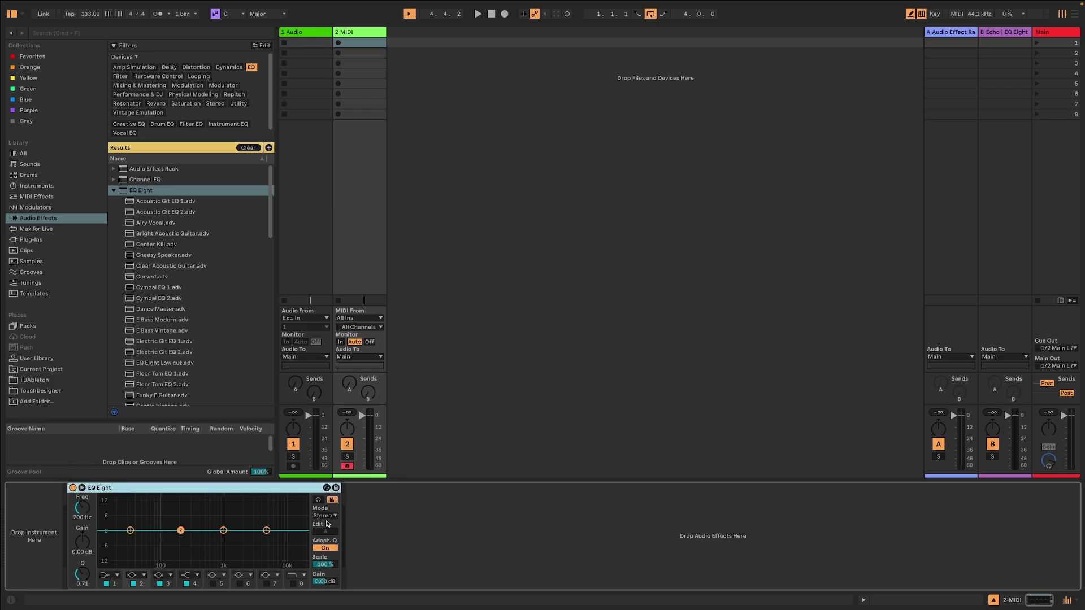
pyautogui.click(325, 516)
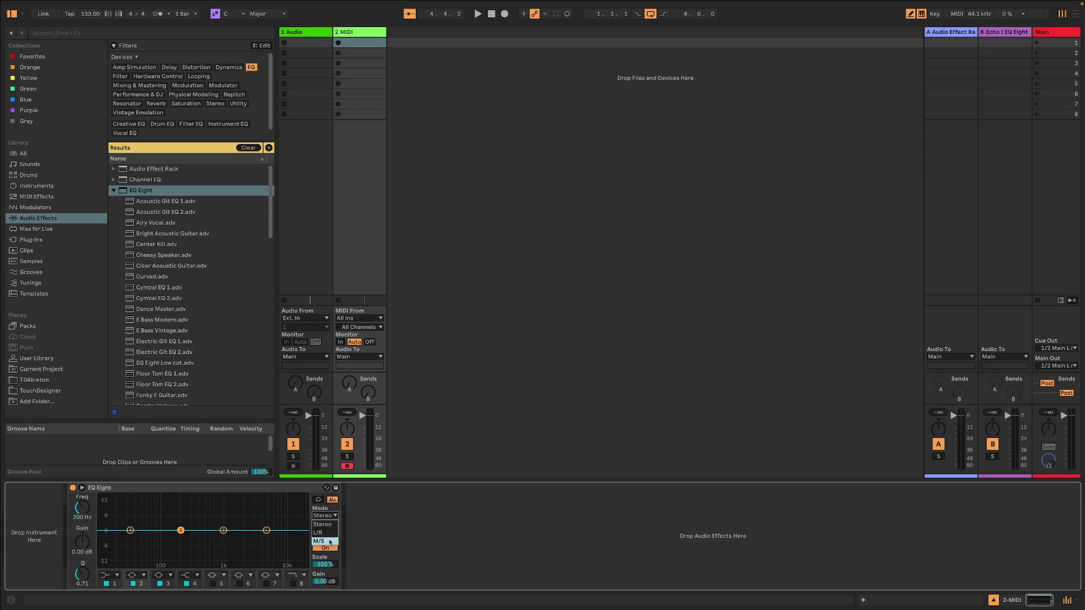
pyautogui.click(330, 542)
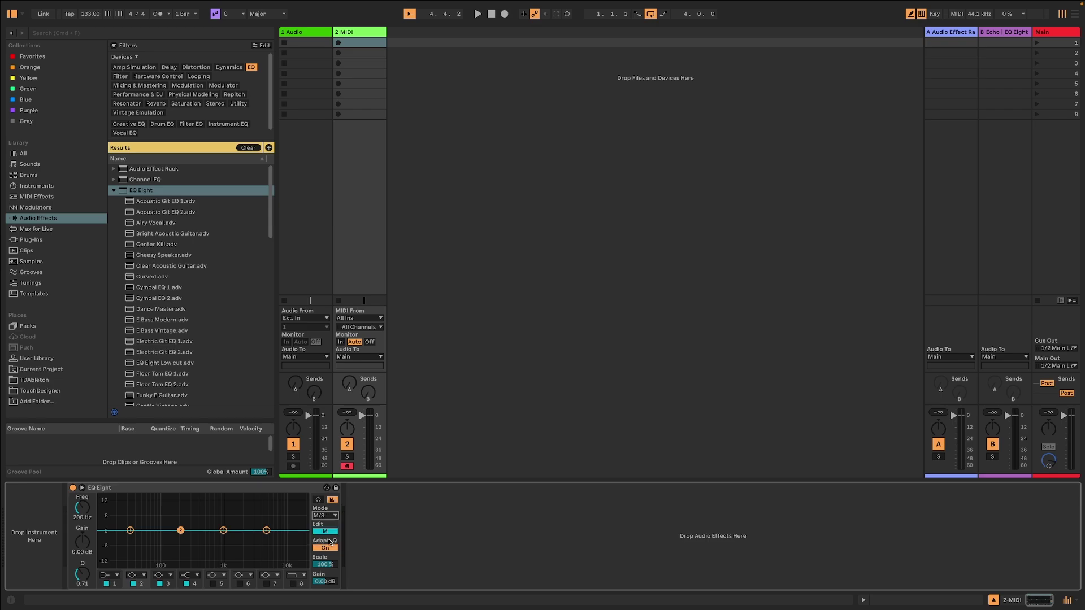
pyautogui.click(324, 532)
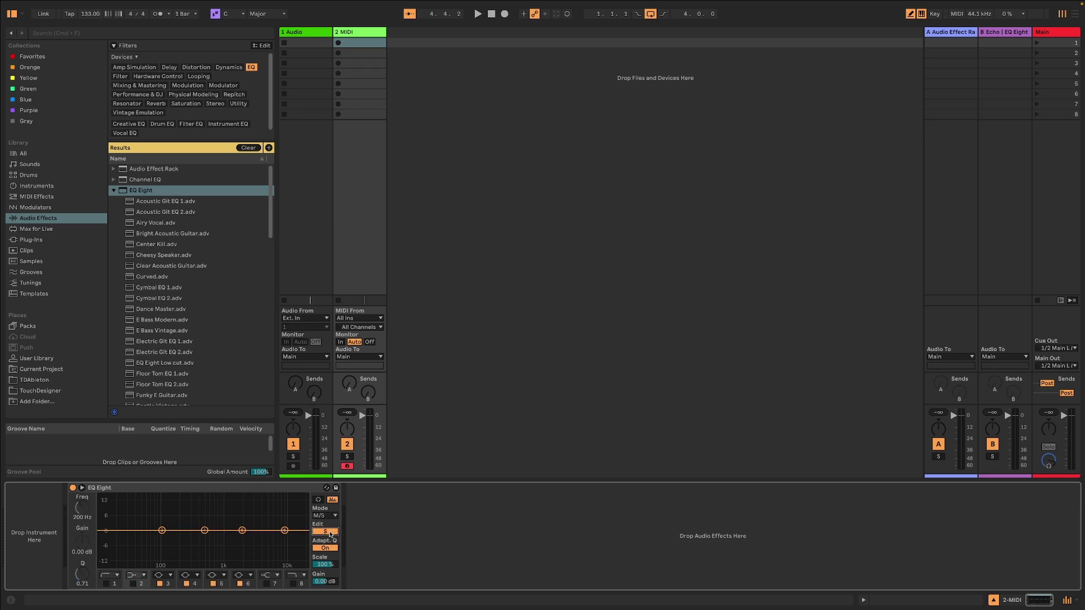
pyautogui.click(330, 532)
pyautogui.click(331, 533)
# Step: Set band 3 of the Side channel to 200 Hz and change its filter type to the gentler low cut
pyautogui.moveTo(163, 532); pyautogui.dragTo(176, 530)
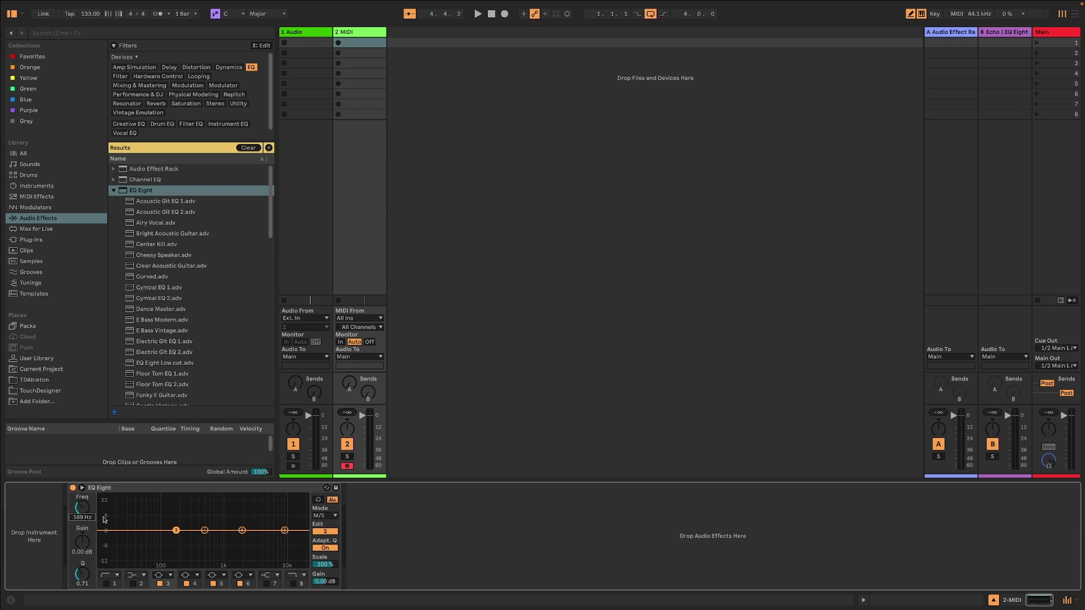
pyautogui.write('200')
pyautogui.press('Return')
pyautogui.click(169, 575)
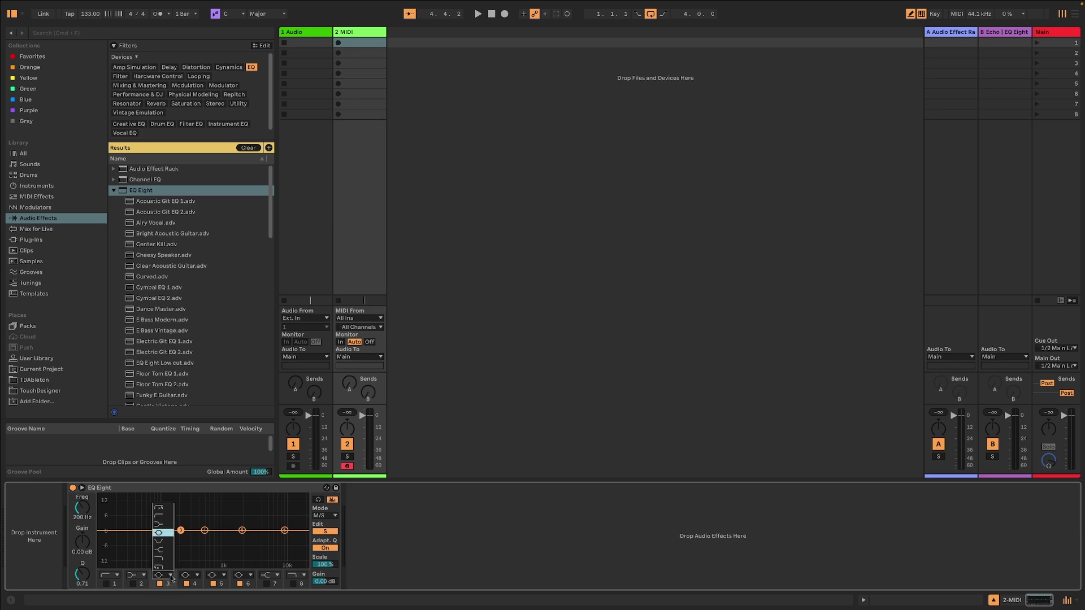
pyautogui.click(160, 520)
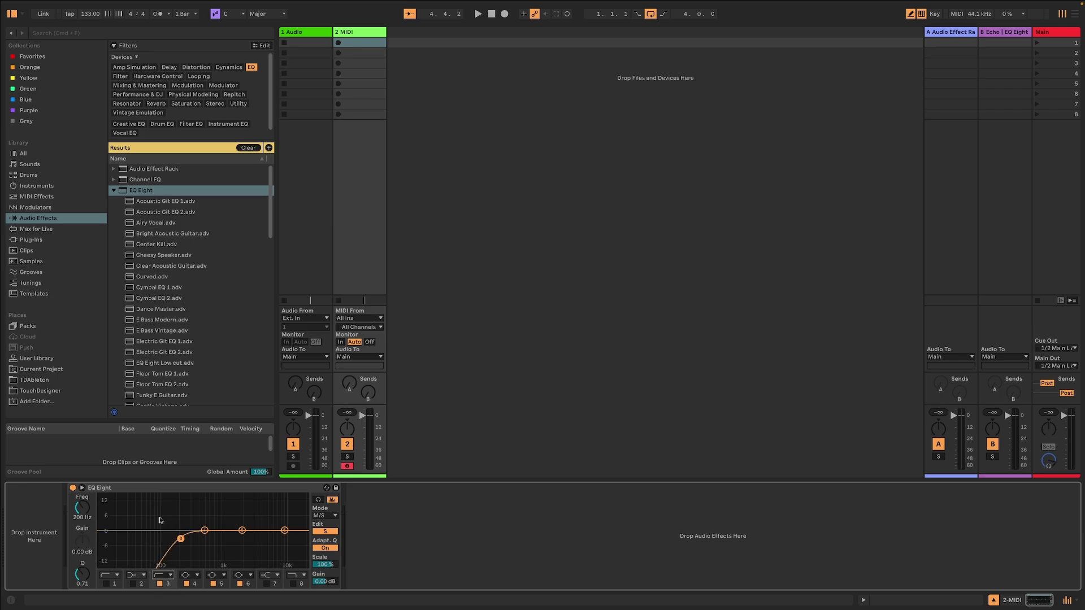
pyautogui.click(160, 519)
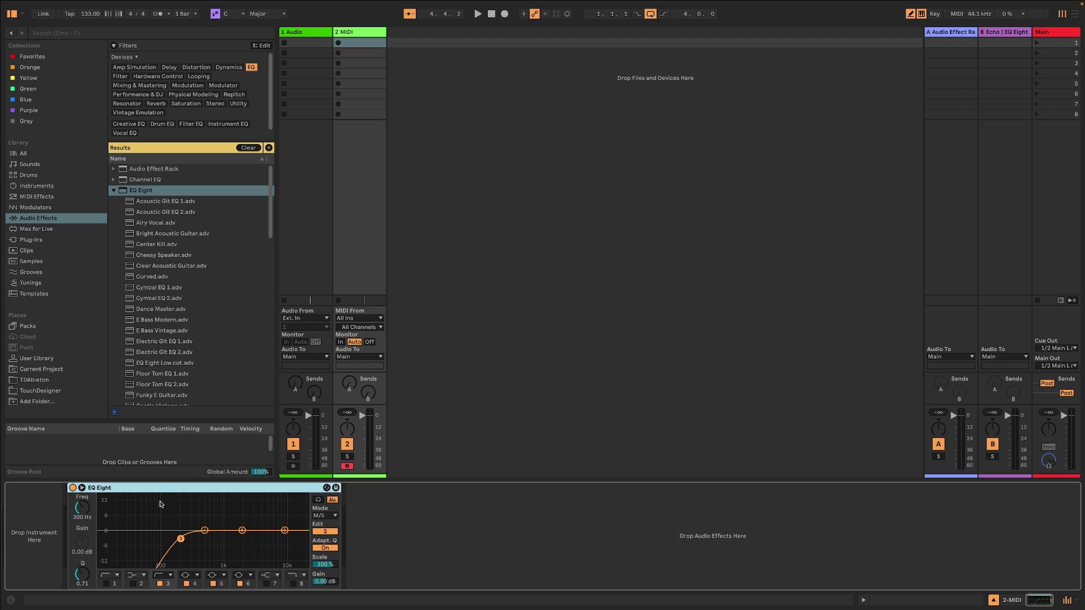
pyautogui.press('super+d')
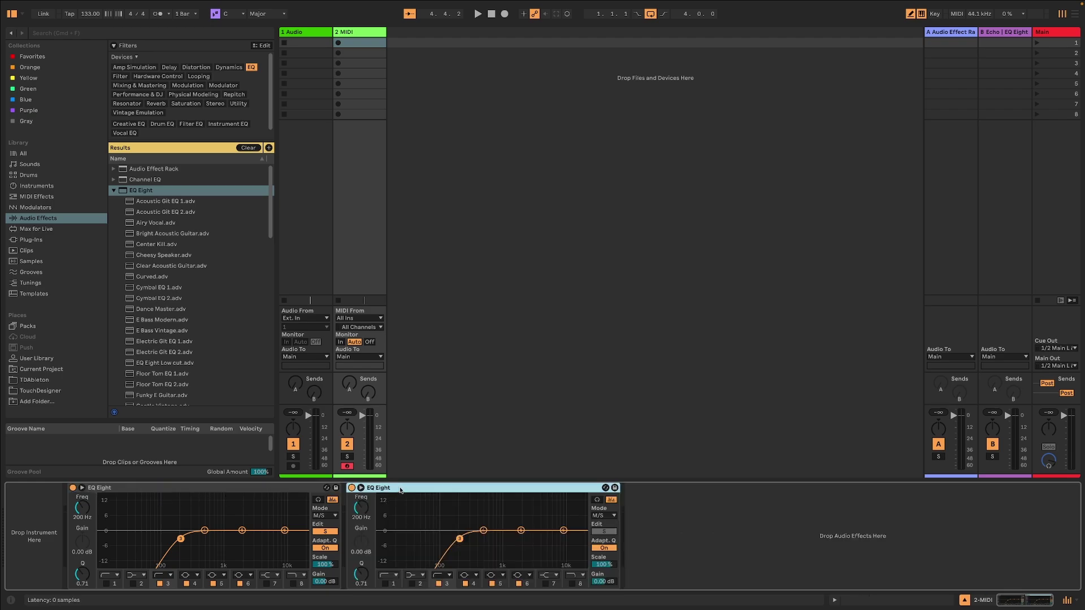
pyautogui.press('Delete')
pyautogui.doubleClick(165, 202)
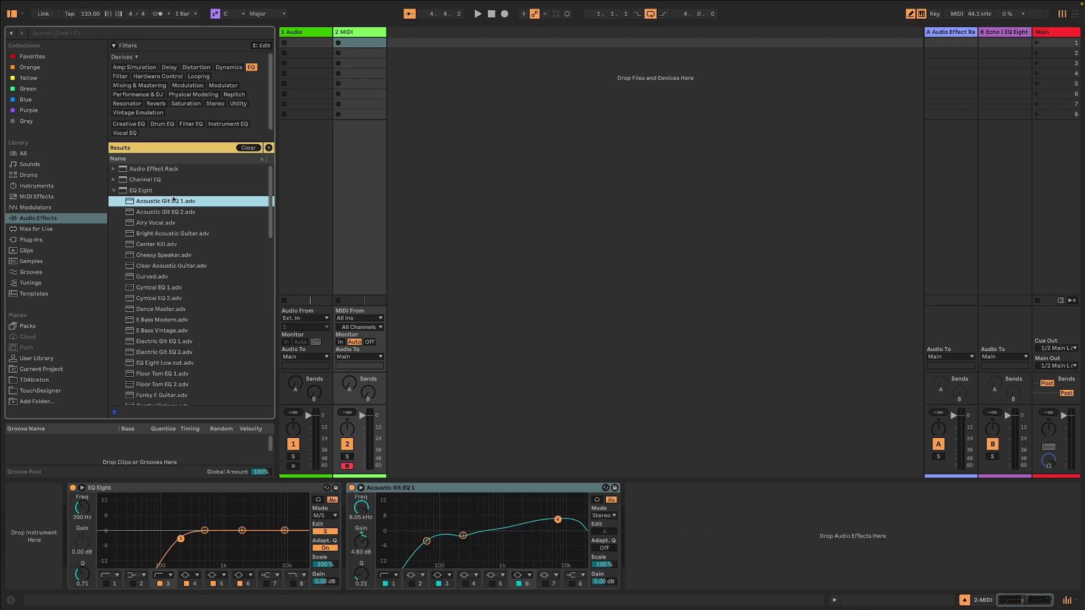
pyautogui.click(489, 493)
pyautogui.press('Delete')
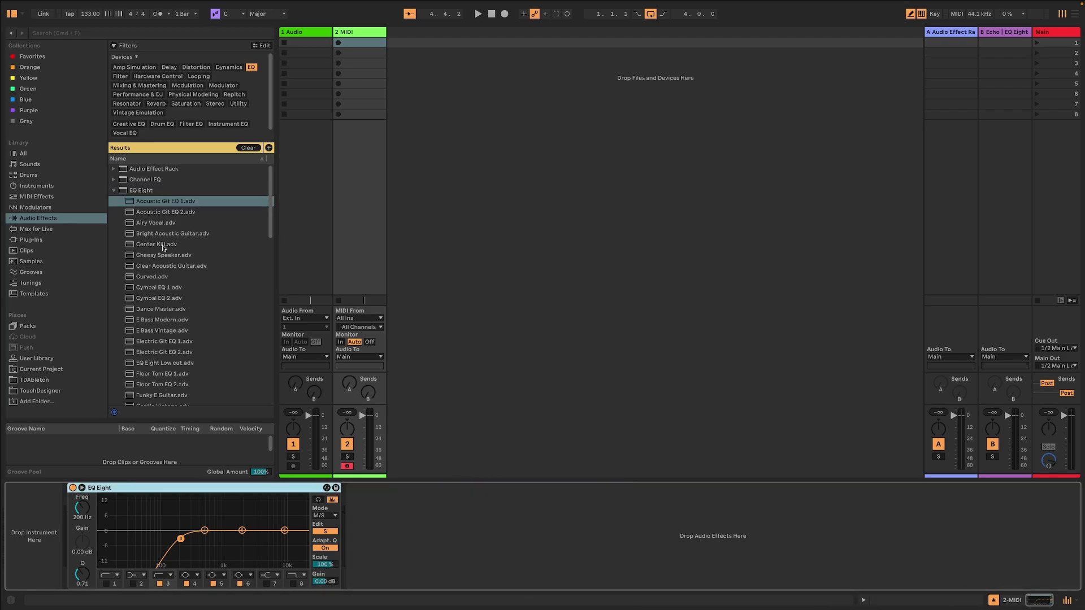
# Step: Add a second default EQ Eight after the first, in M/S mode with the Side channel selected for editing
pyautogui.click(143, 192)
pyautogui.doubleClick(144, 192)
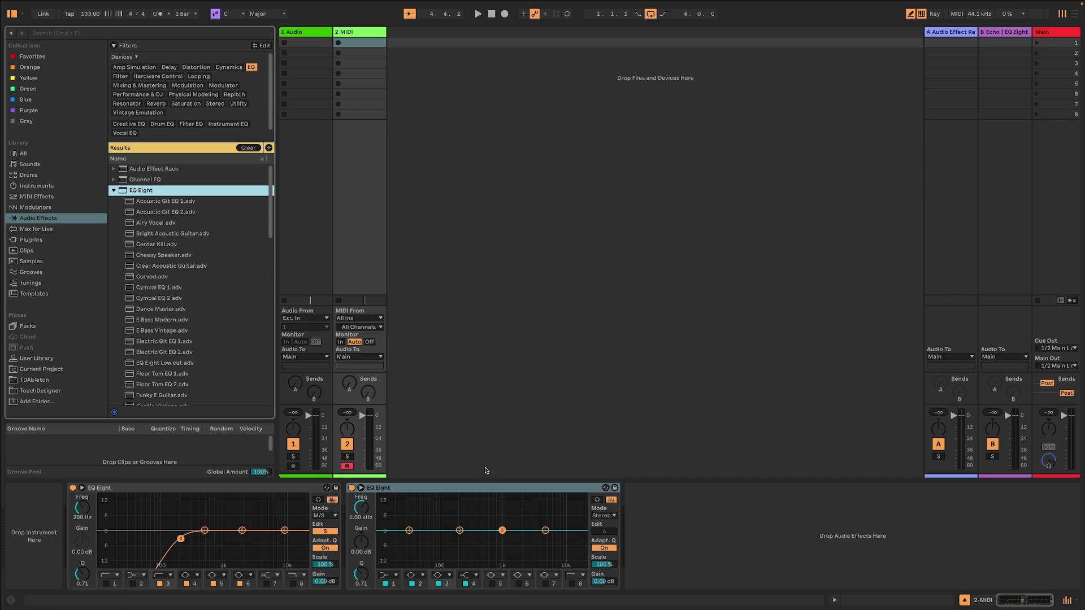
pyautogui.click(603, 516)
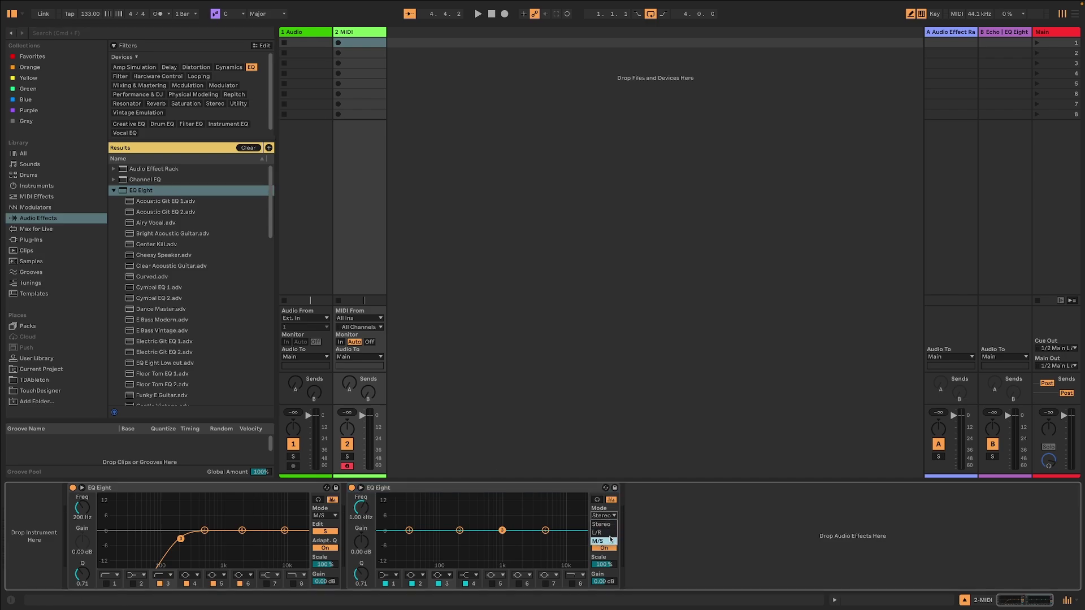
pyautogui.click(605, 540)
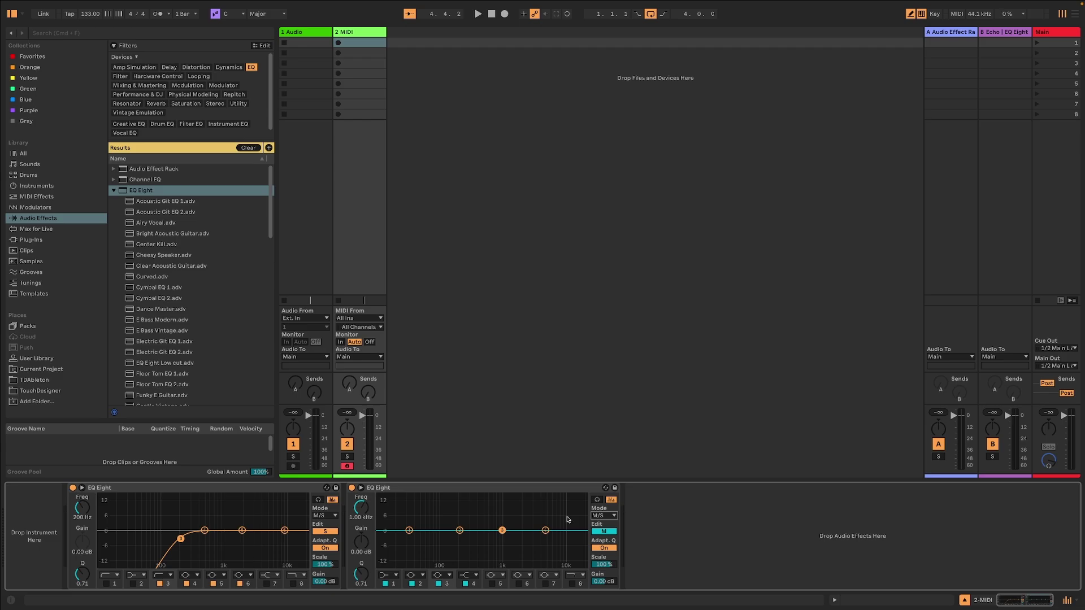
pyautogui.click(611, 532)
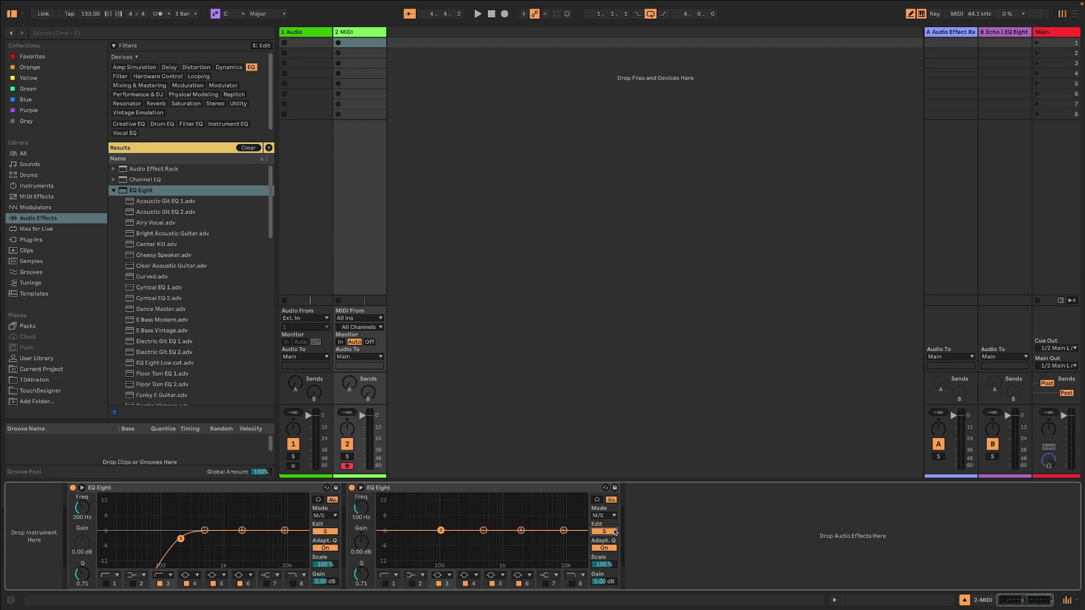
pyautogui.click(564, 530)
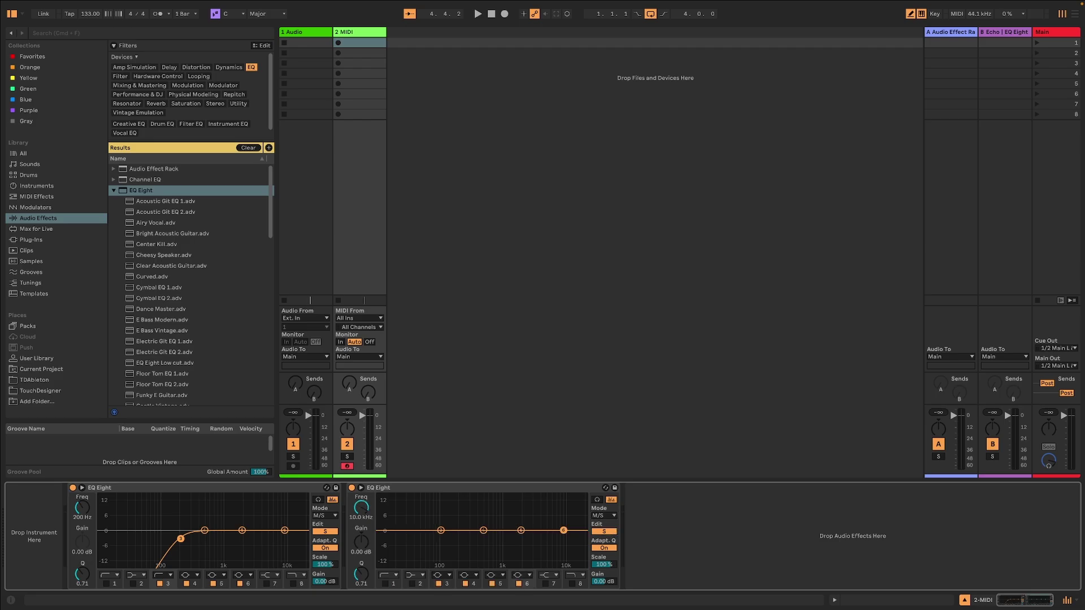
pyautogui.click(604, 532)
pyautogui.click(604, 532)
# Step: Turn band 6 of the second EQ Eight into a high shelf boosted about 1.86 dB at about 3.91 kHz
pyautogui.moveTo(563, 530); pyautogui.dragTo(546, 531)
pyautogui.click(519, 575)
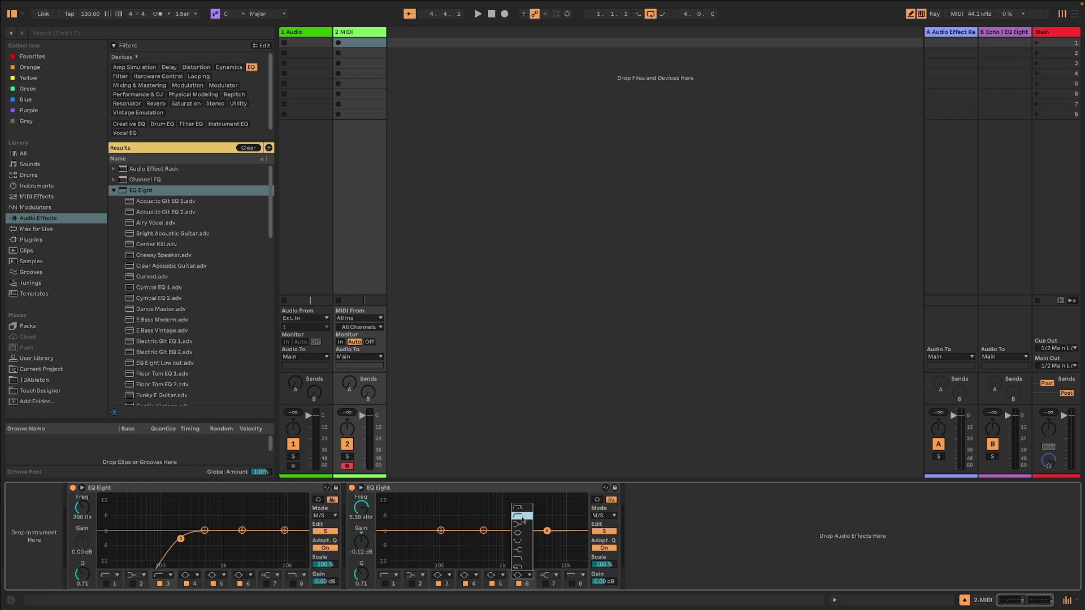
pyautogui.click(517, 550)
pyautogui.moveTo(547, 531); pyautogui.dragTo(538, 526)
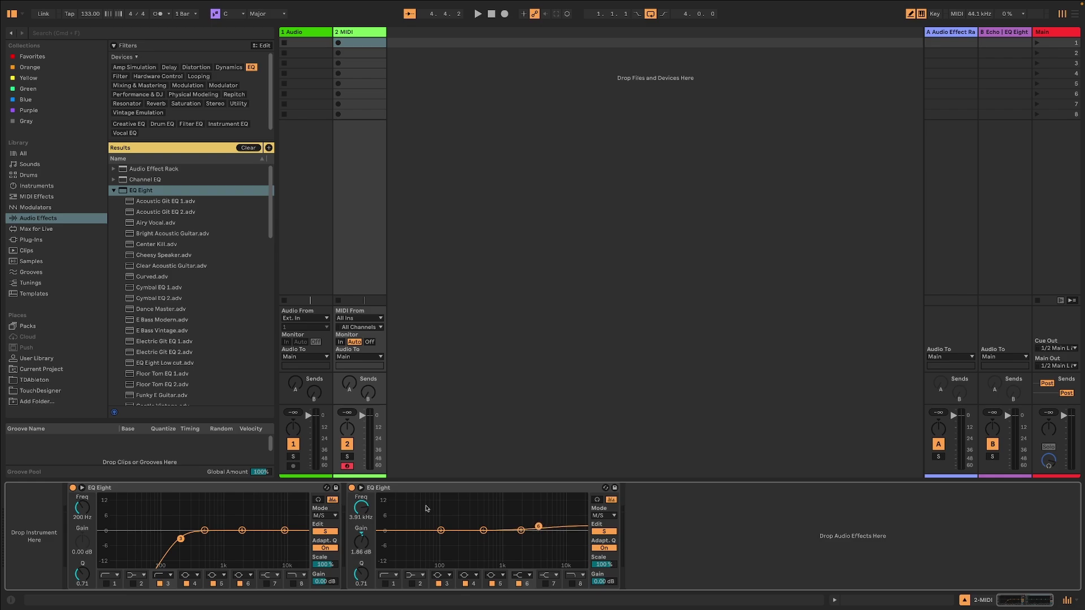
pyautogui.click(358, 517)
pyautogui.write('10')
pyautogui.press('Return')
pyautogui.hotkey('ctrl', 'z')
# Step: Set the high shelf's frequency to 3.00 kHz and its gain to 2.00 dB
pyautogui.doubleClick(362, 517)
pyautogui.write('400')
pyautogui.press('Return')
pyautogui.doubleClick(358, 517)
pyautogui.write('400')
pyautogui.press('Return')
pyautogui.doubleClick(362, 552)
pyautogui.write('2')
pyautogui.press('Return')
# Step: Add a third EQ Eight in Stereo mode and set its 200 Hz band 2 to -3.00 dB gain with a Q of about 1.24
pyautogui.moveTo(141, 191); pyautogui.dragTo(736, 580)
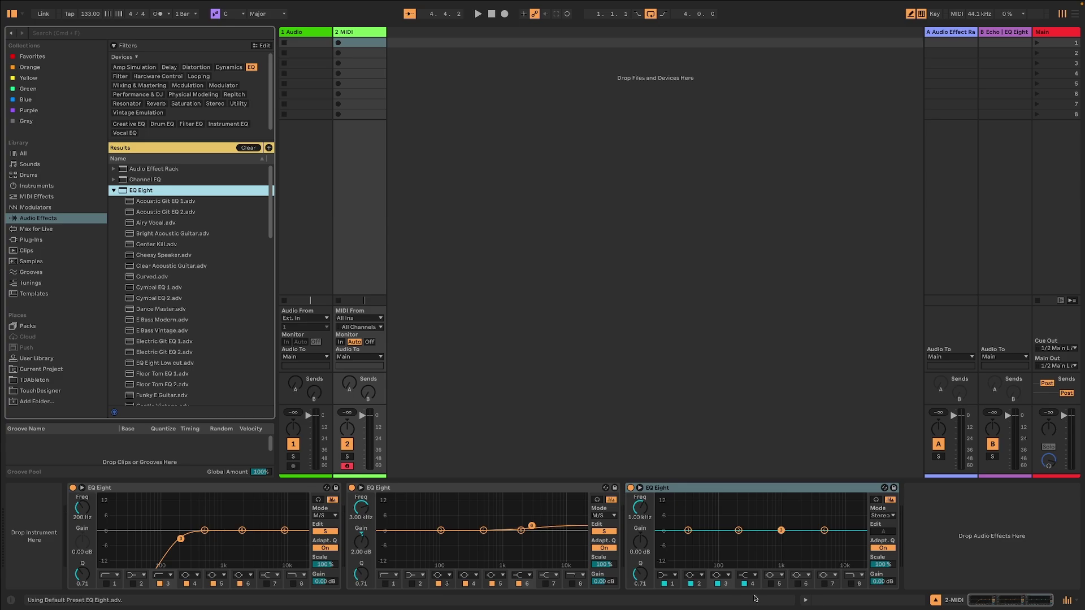
pyautogui.click(739, 531)
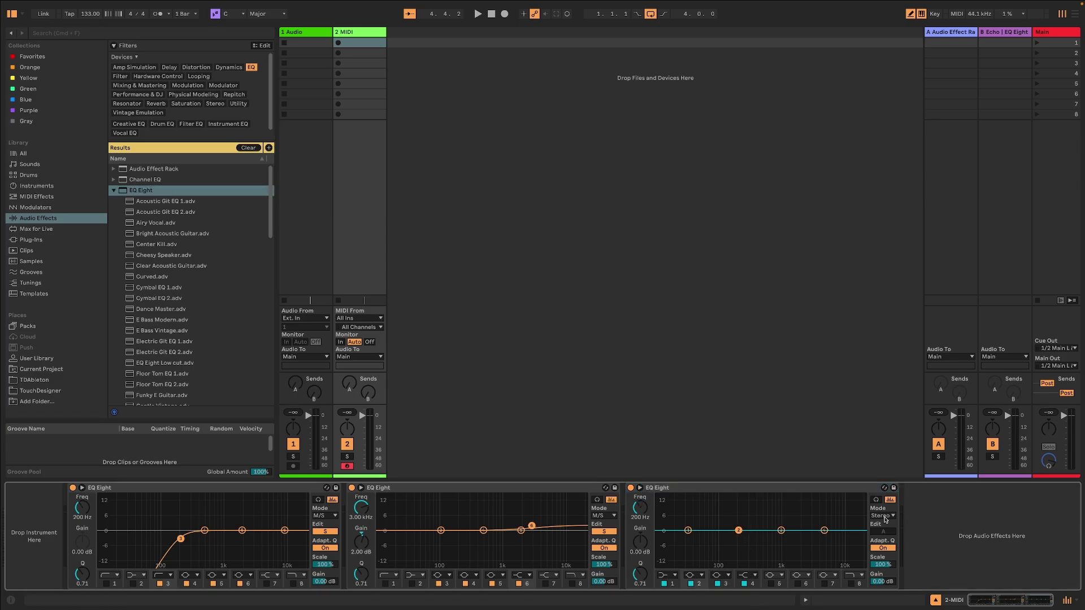
pyautogui.click(638, 553)
pyautogui.write('-3')
pyautogui.press('Return')
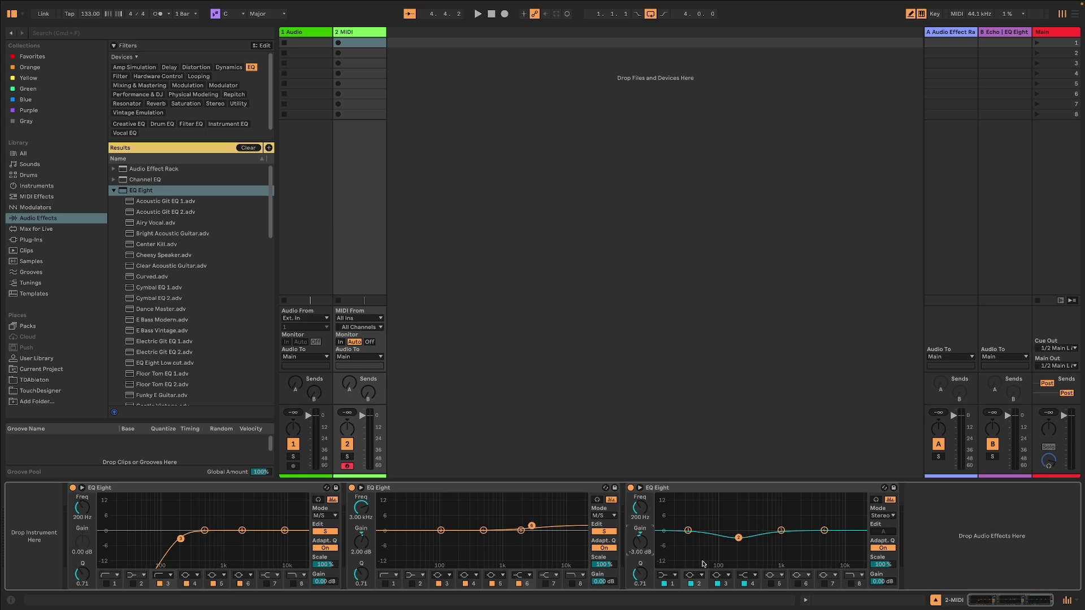
pyautogui.moveTo(640, 574); pyautogui.dragTo(639, 558)
# Step: Add a fourth EQ Eight, make its band 1 a steep low cut, and lower that band's frequency slightly below 30 Hz
pyautogui.doubleClick(150, 193)
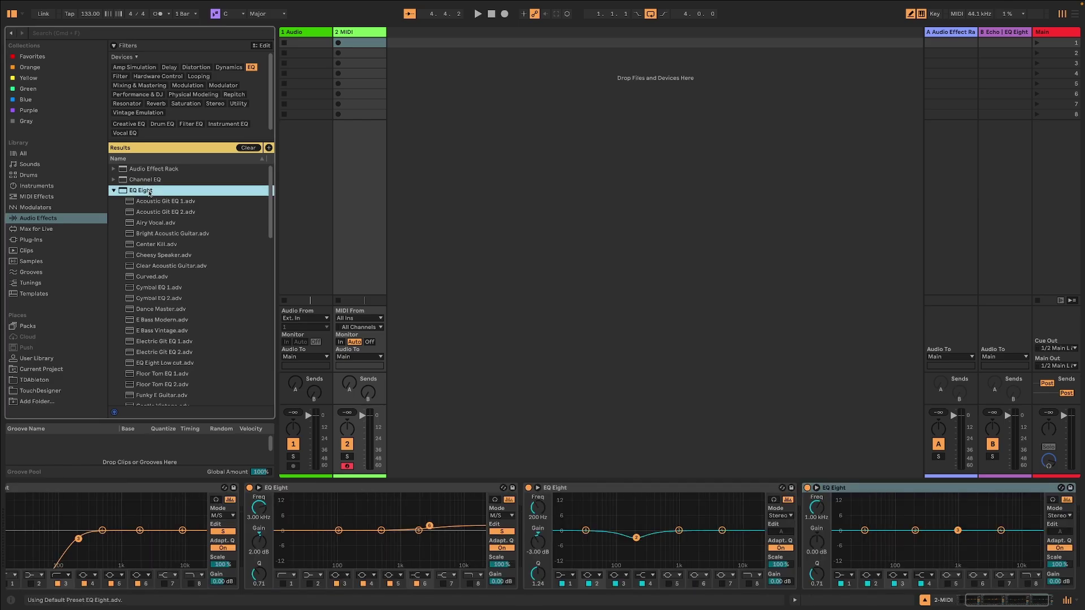
pyautogui.click(865, 531)
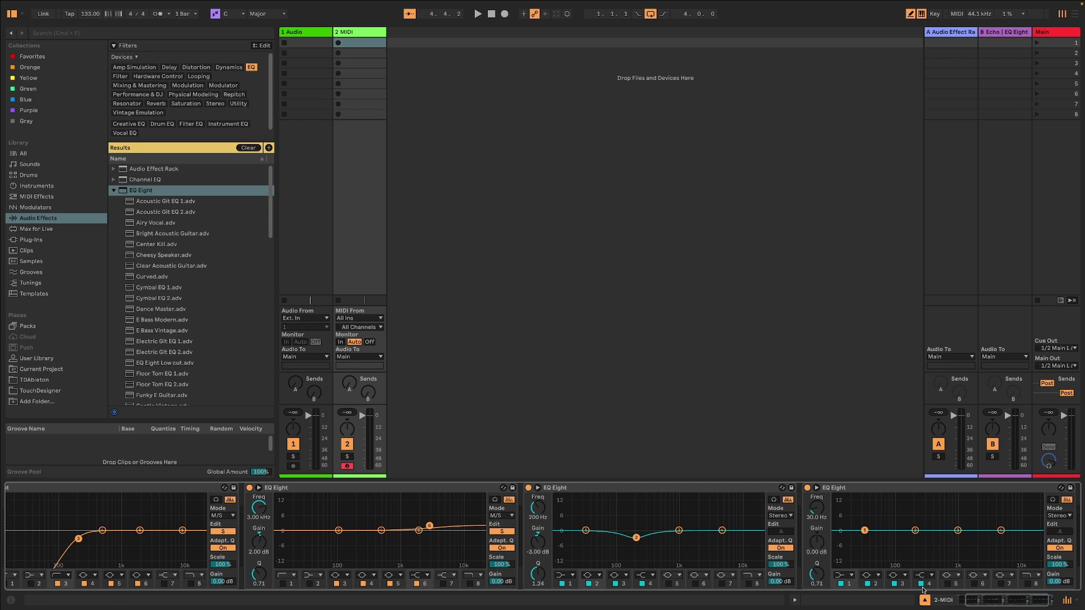
pyautogui.click(847, 575)
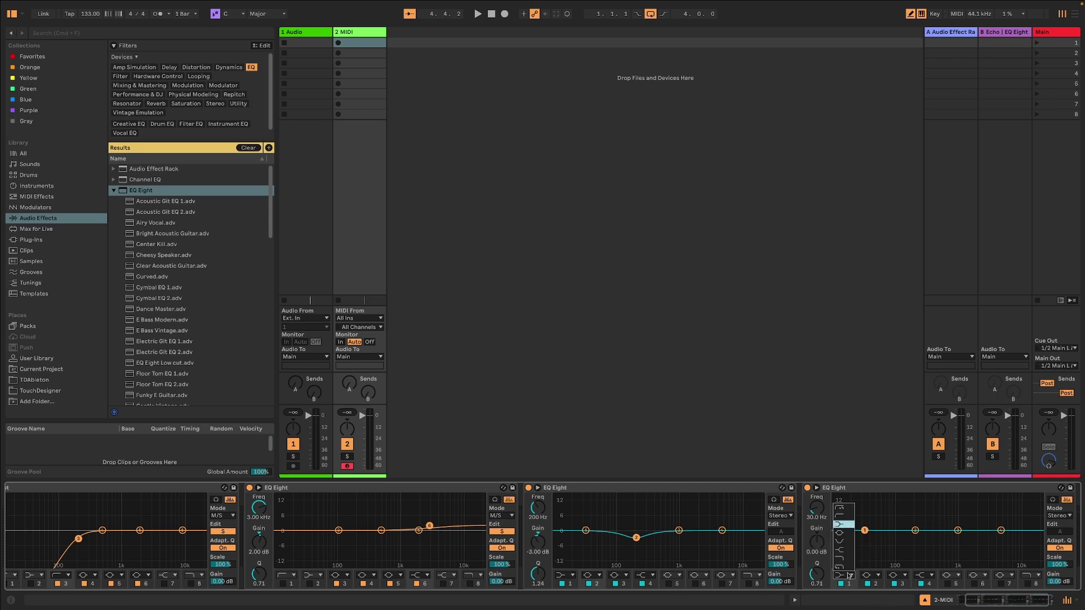
pyautogui.click(844, 509)
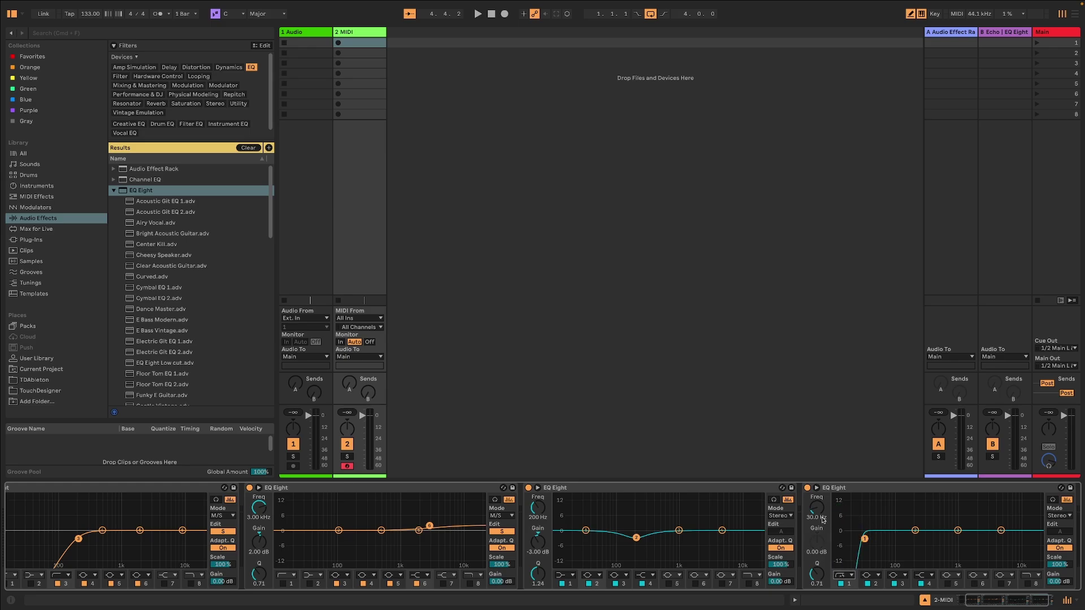
pyautogui.moveTo(817, 511); pyautogui.dragTo(817, 526)
# Step: Raise band 4 of the fourth EQ Eight to about 18.8 kHz and change its filter type to high cut
pyautogui.click(1001, 531)
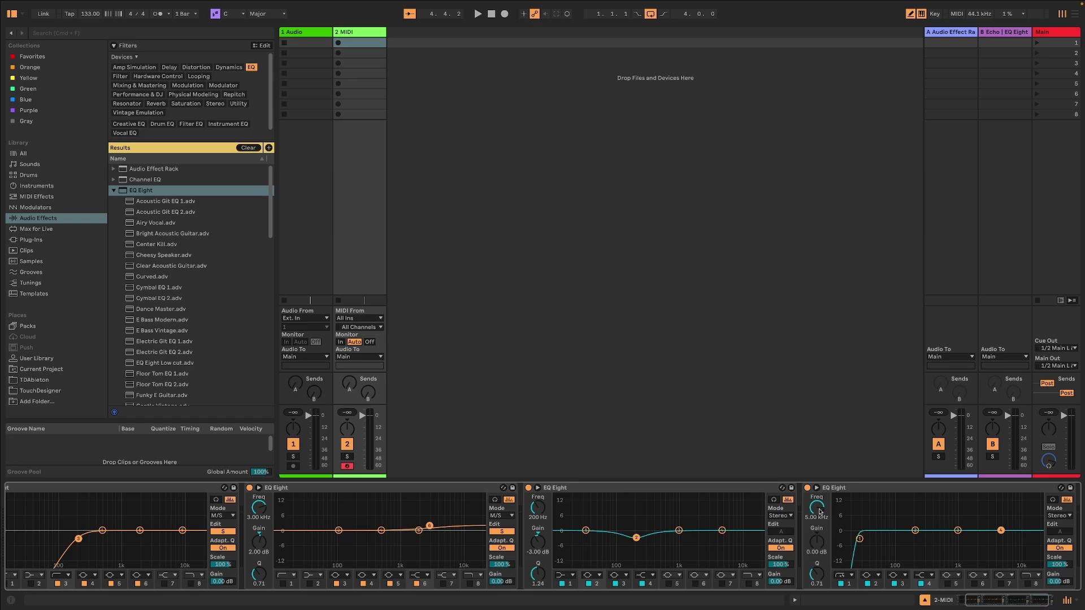
pyautogui.moveTo(817, 507); pyautogui.dragTo(817, 481)
pyautogui.scroll(4, 820, 510)
pyautogui.write('200')
pyautogui.press('Return')
pyautogui.click(815, 519)
pyautogui.write('20000')
pyautogui.press('Return')
pyautogui.click(930, 577)
pyautogui.click(927, 563)
# Step: Group all four EQ Eight devices into one Audio Effect Rack
pyautogui.scroll(-2, 817, 511)
pyautogui.scroll(-1, 817, 511)
pyautogui.scroll(1, 817, 511)
pyautogui.moveTo(1004, 598); pyautogui.dragTo(970, 600)
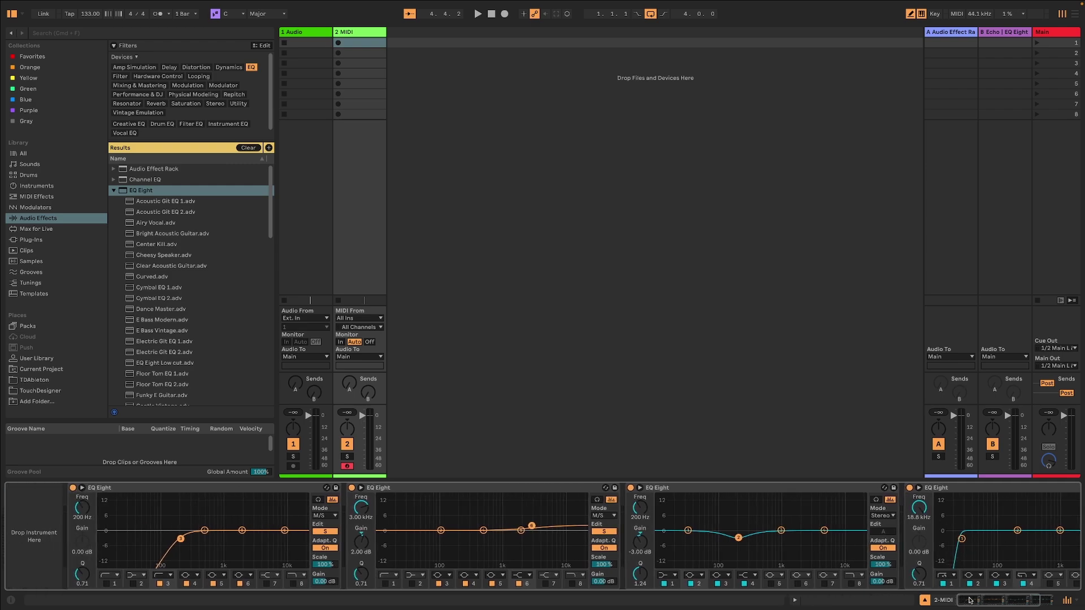
pyautogui.click(103, 487)
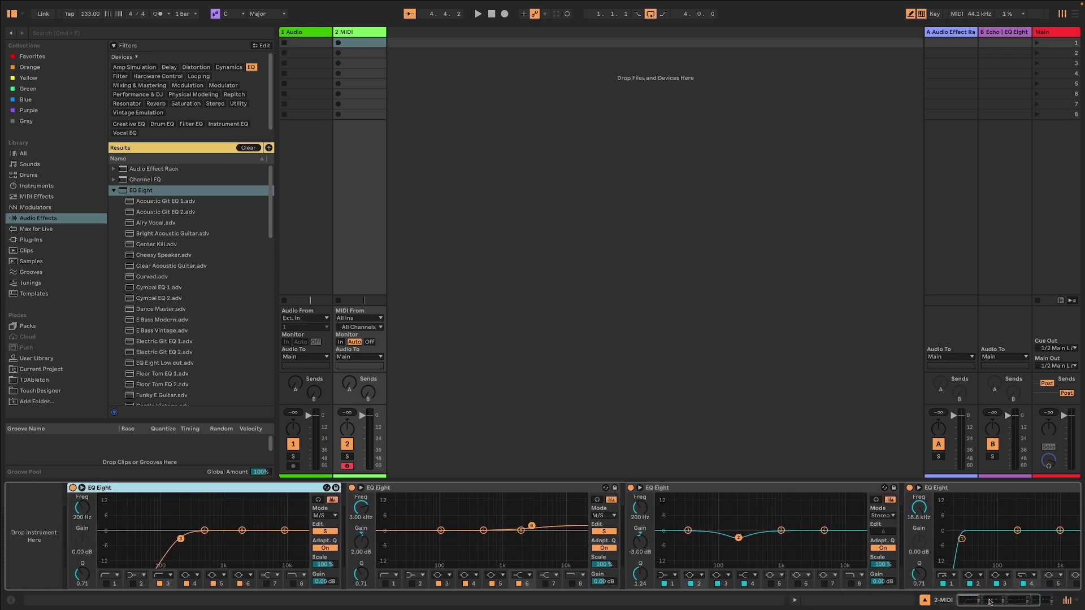
pyautogui.moveTo(987, 601); pyautogui.dragTo(996, 601)
pyautogui.keyDown('shift'); pyautogui.click(875, 488); pyautogui.keyUp('shift')
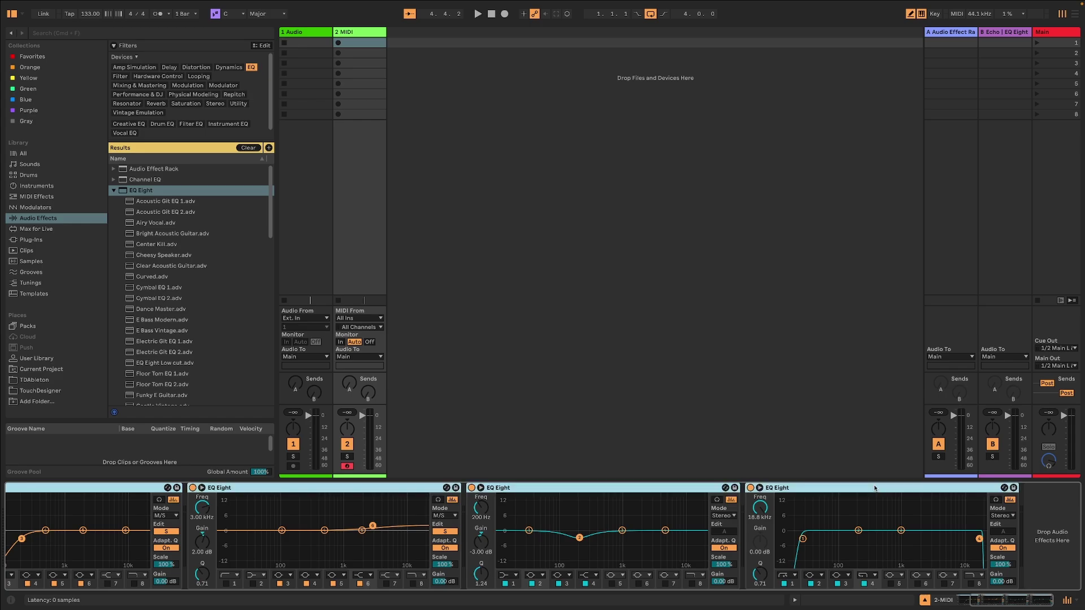
pyautogui.press('super+g')
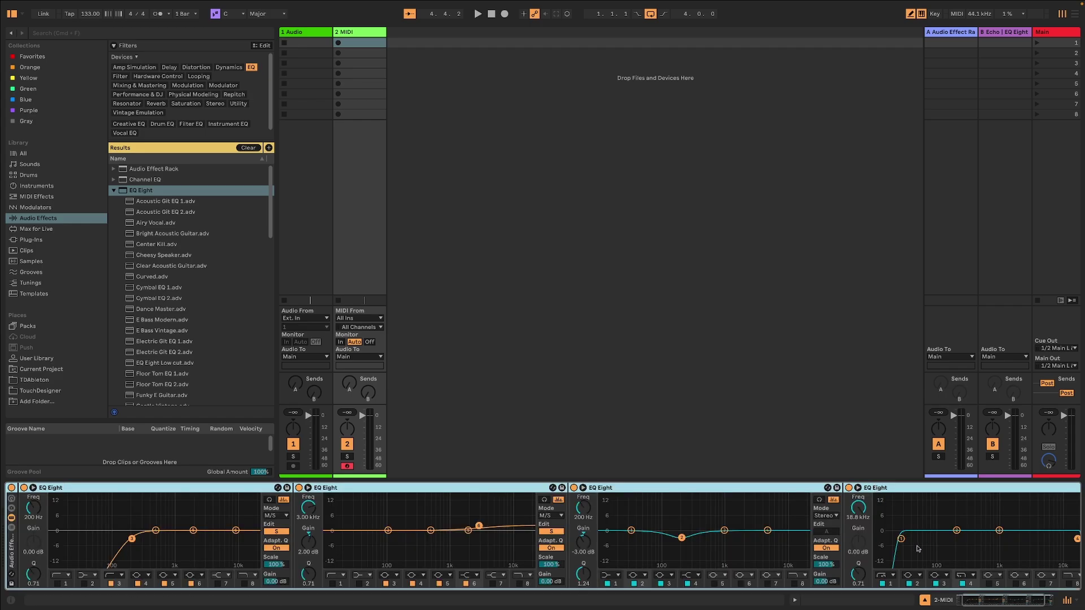
# Step: Add a Limiter from the Dynamics audio effects after the fourth EQ Eight
pyautogui.moveTo(982, 600); pyautogui.dragTo(1006, 607)
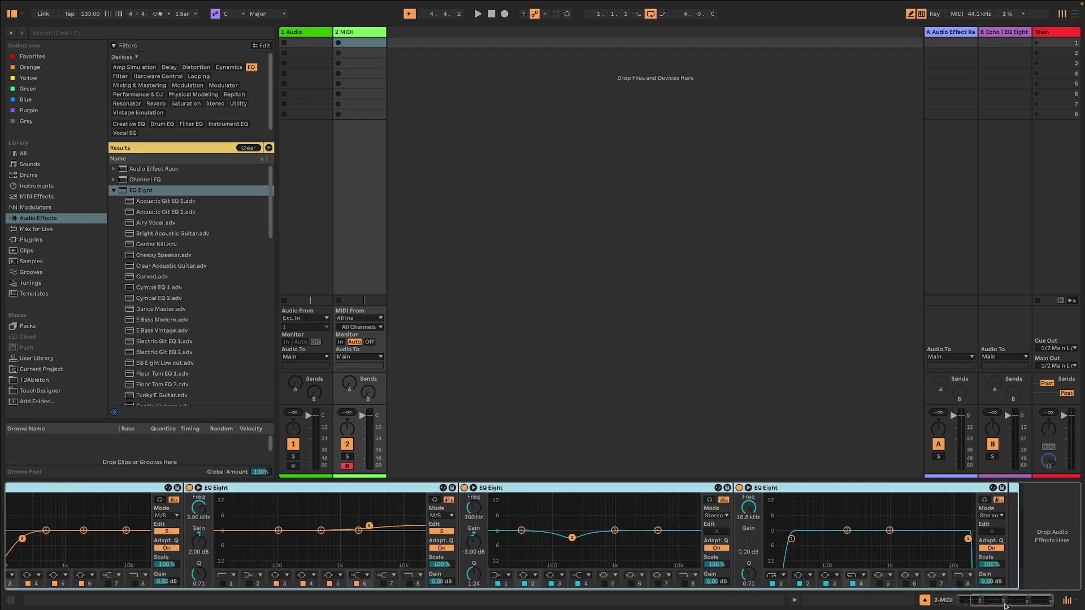
pyautogui.click(48, 187)
pyautogui.click(46, 196)
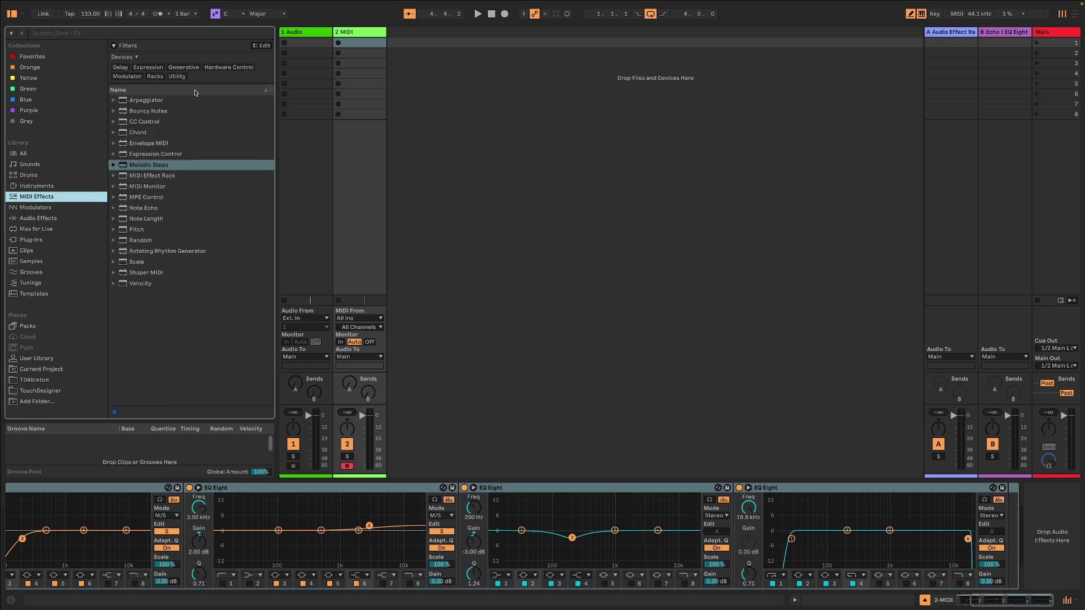
pyautogui.click(38, 218)
pyautogui.moveTo(139, 223); pyautogui.dragTo(1012, 509)
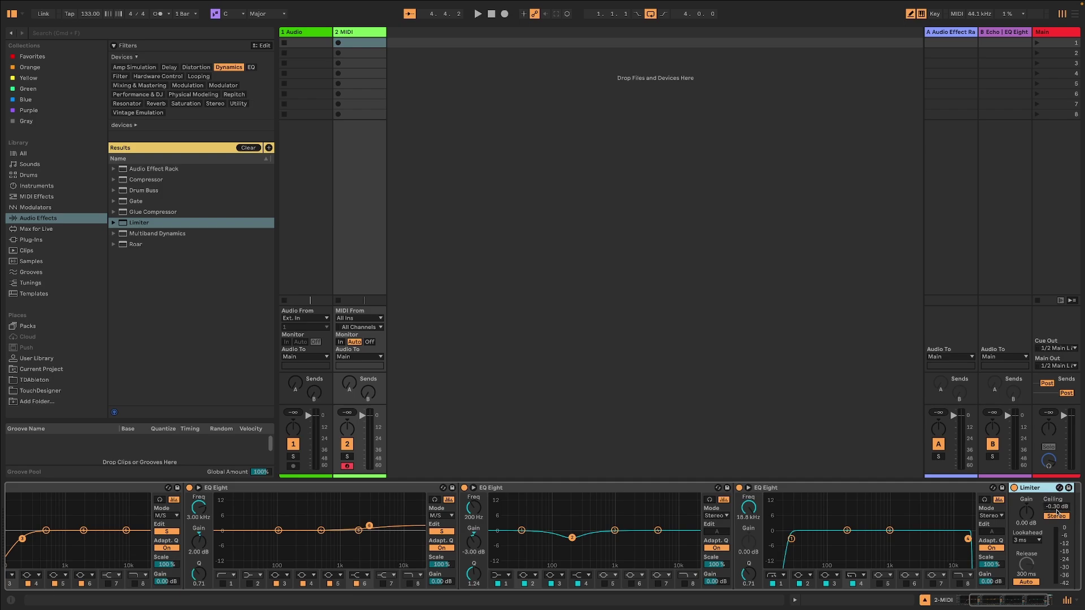
# Step: Select the whole Audio Effect Rack at the beginning of the device chain
pyautogui.click(1001, 605)
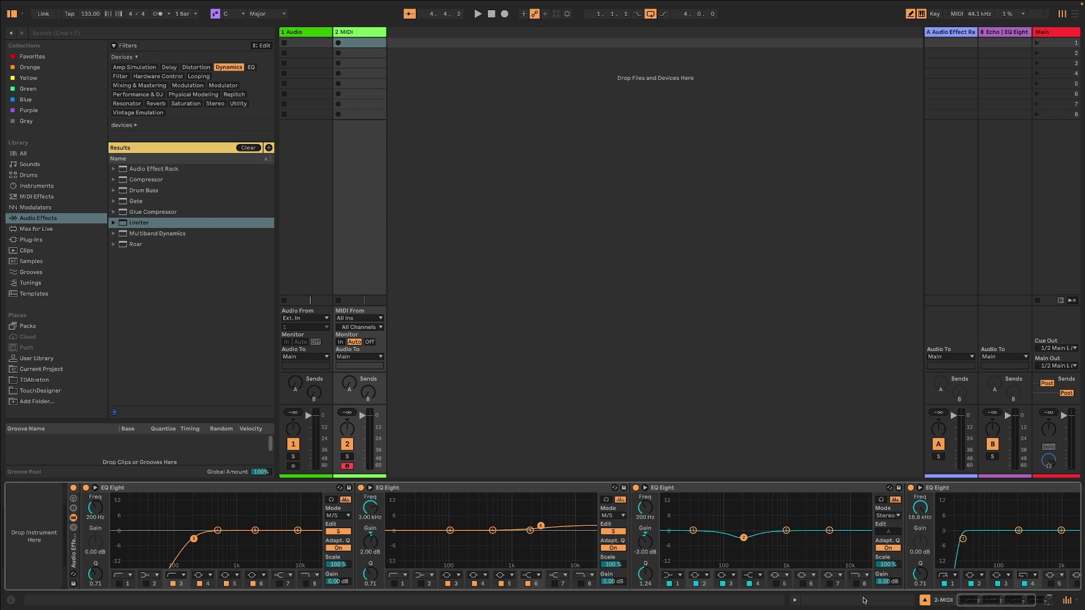
pyautogui.click(73, 547)
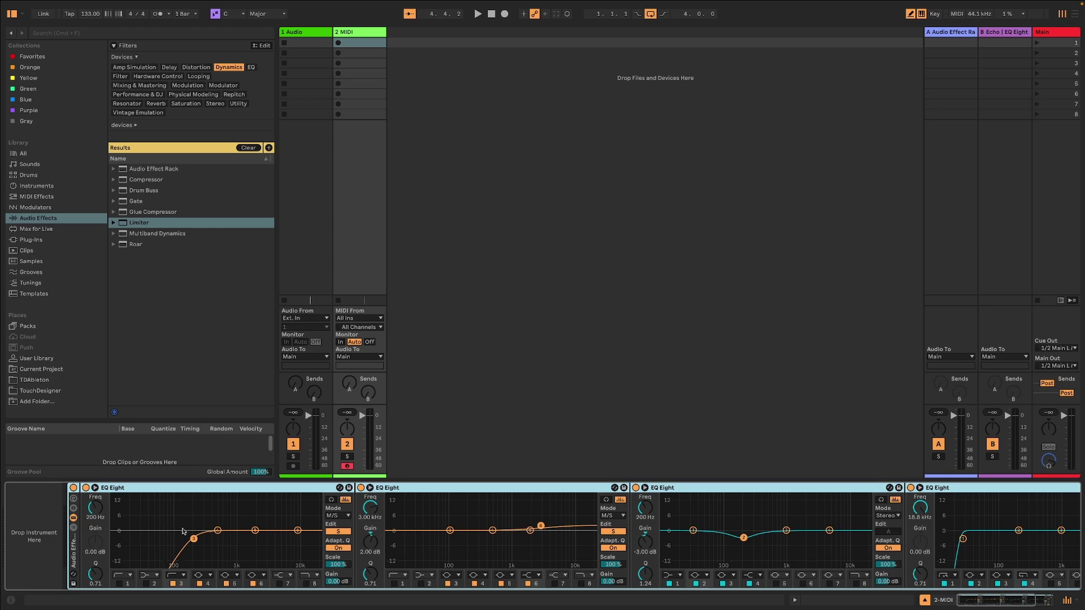
pyautogui.moveTo(1004, 602); pyautogui.dragTo(1021, 601)
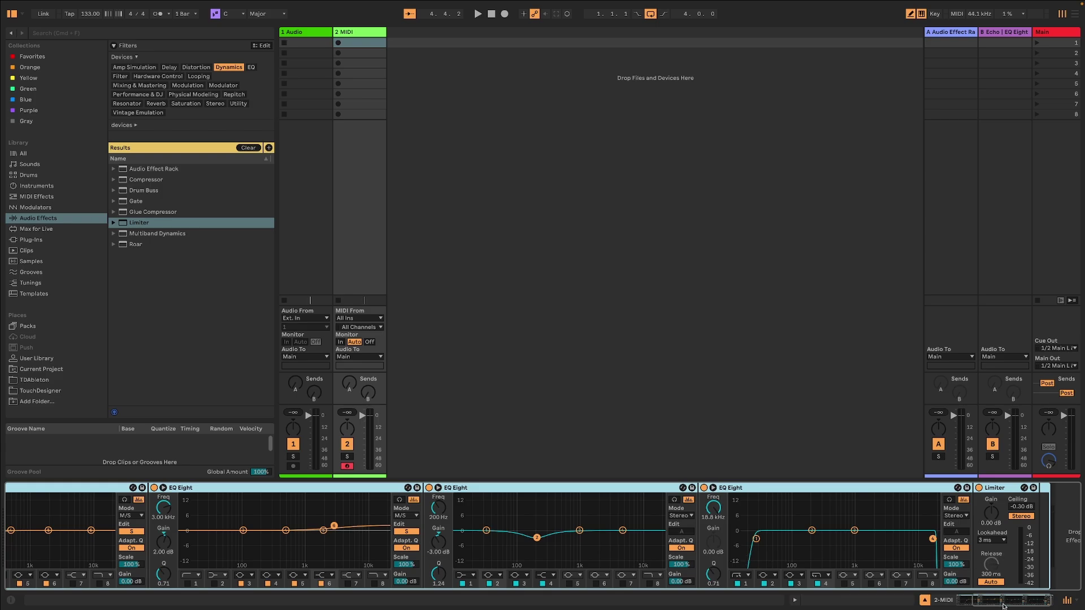
pyautogui.moveTo(1004, 606); pyautogui.dragTo(976, 603)
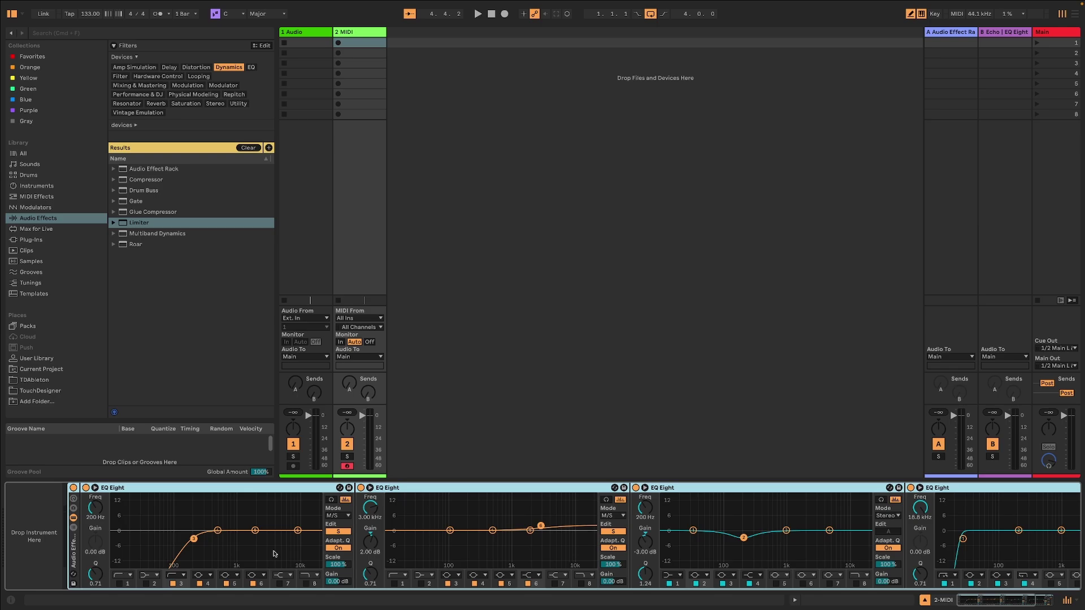
pyautogui.press('Return')
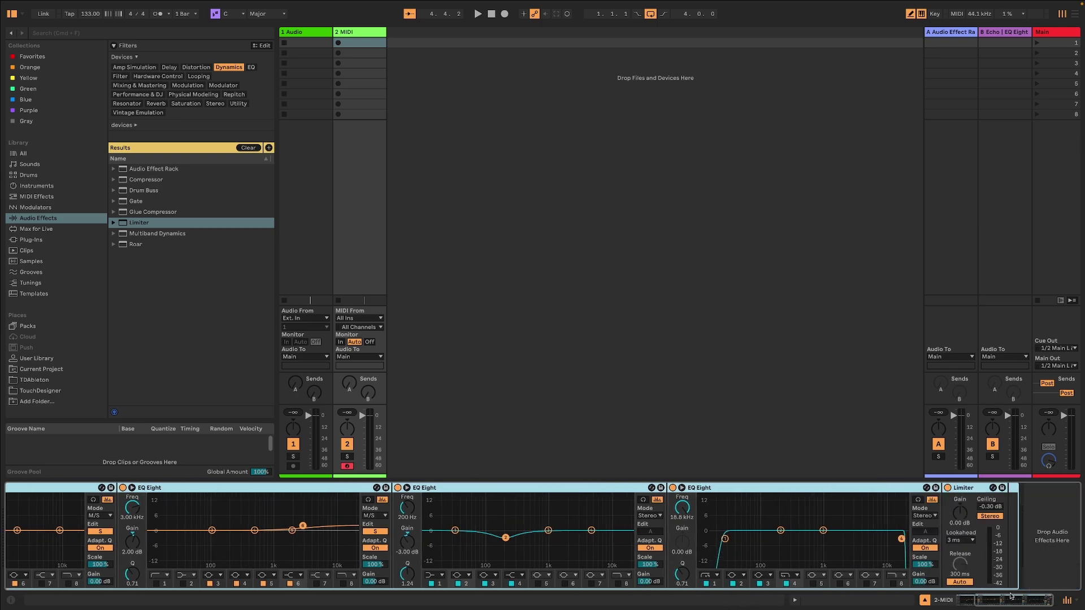
# Step: Try a different low cut frequency on band 1 of the fourth EQ Eight, and undo the change
pyautogui.click(725, 539)
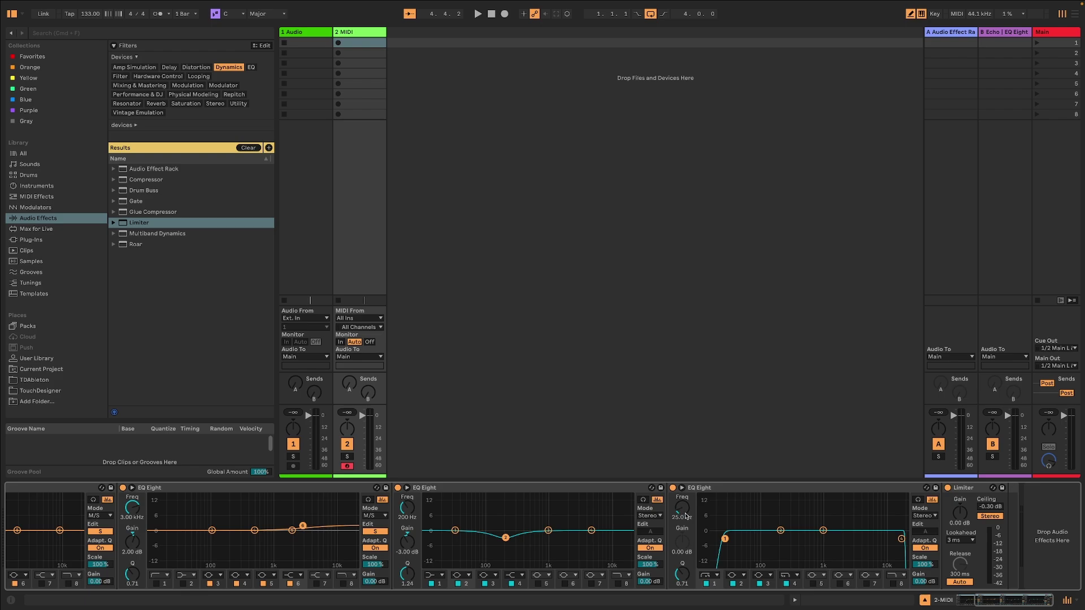
pyautogui.moveTo(682, 511); pyautogui.dragTo(682, 499)
pyautogui.press('super+z')
# Step: Create a folder named "temp" inside the Audio Effects folder of the User Library's Presets
pyautogui.moveTo(986, 603); pyautogui.dragTo(984, 602)
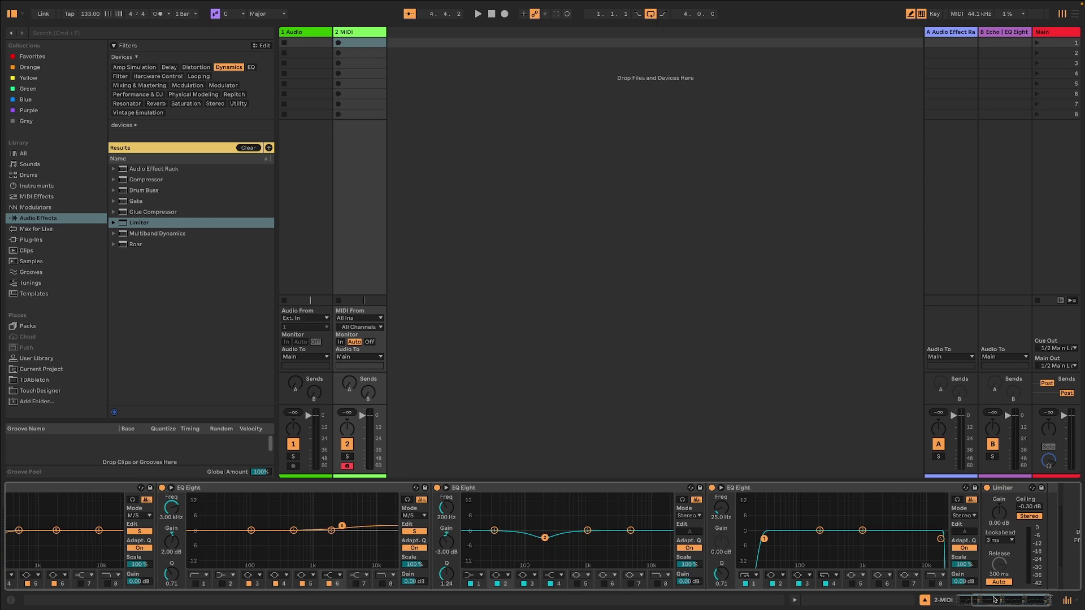
pyautogui.moveTo(991, 599); pyautogui.dragTo(961, 599)
pyautogui.click(72, 551)
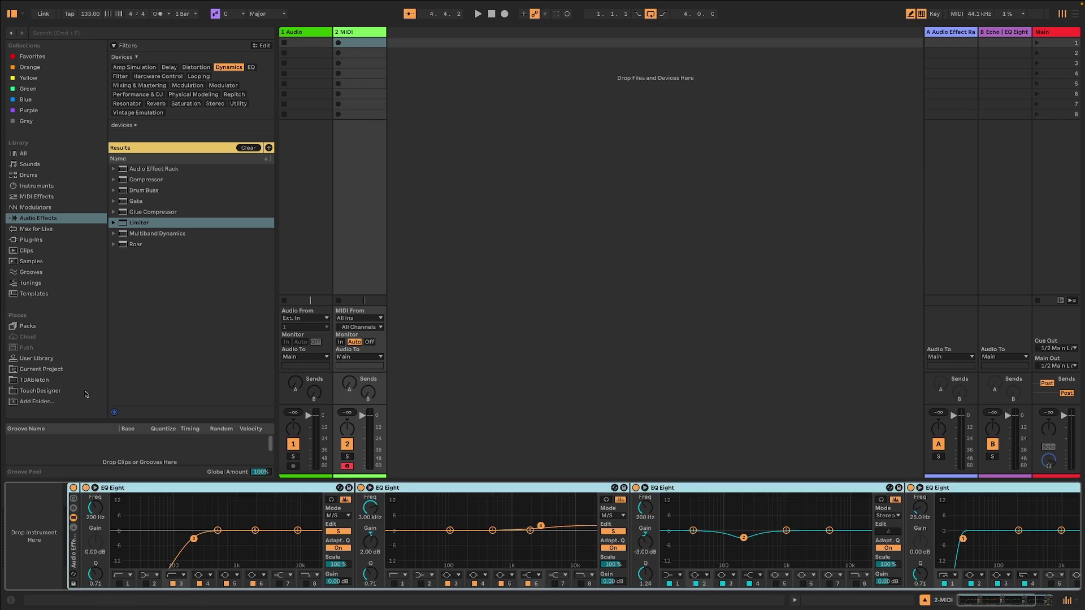
pyautogui.click(38, 359)
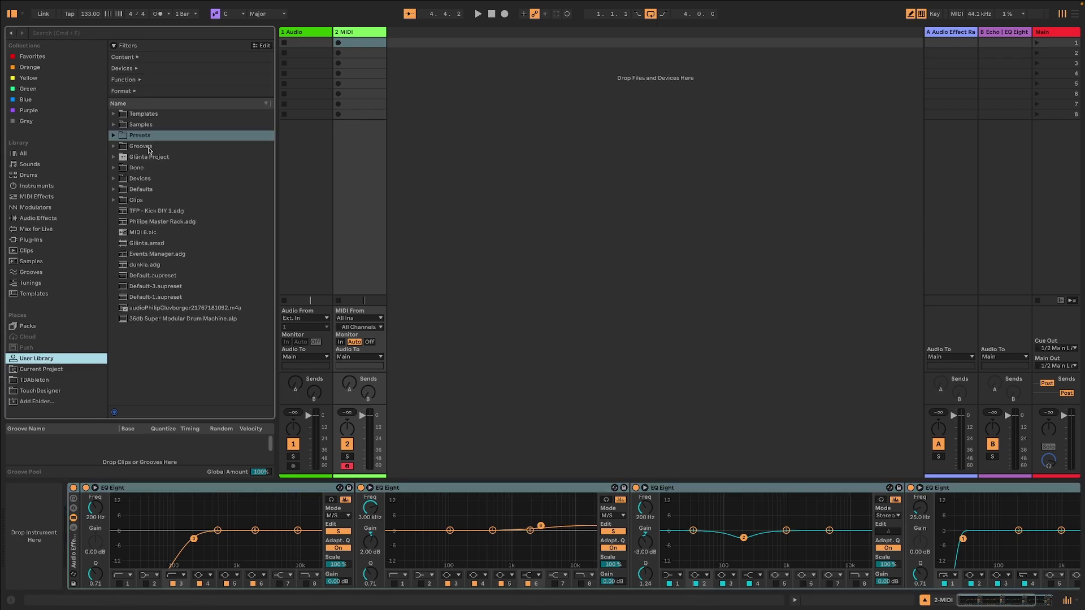
pyautogui.click(112, 136)
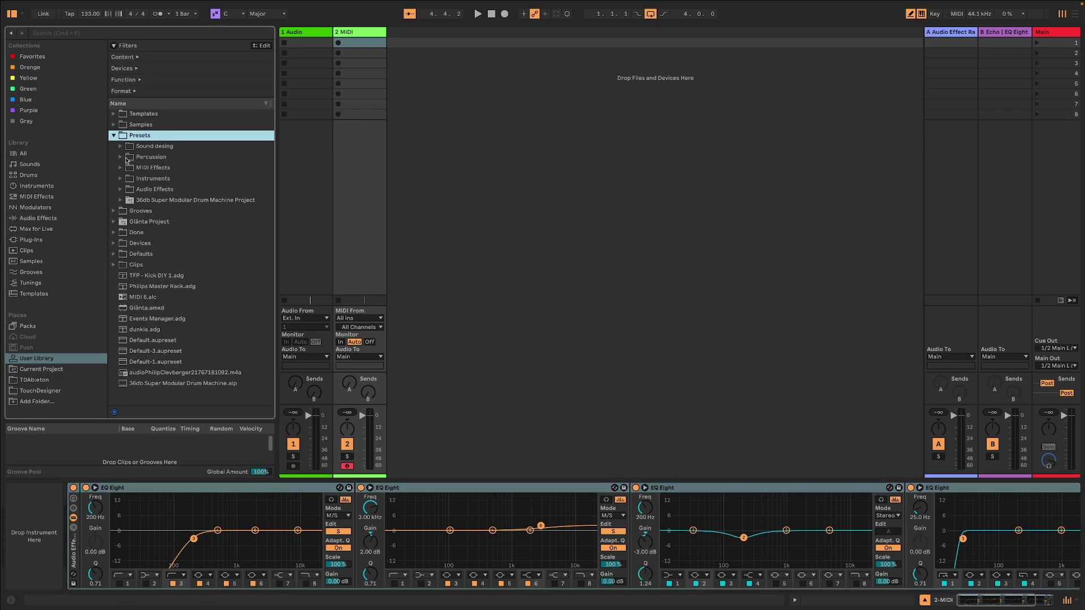
pyautogui.click(123, 190)
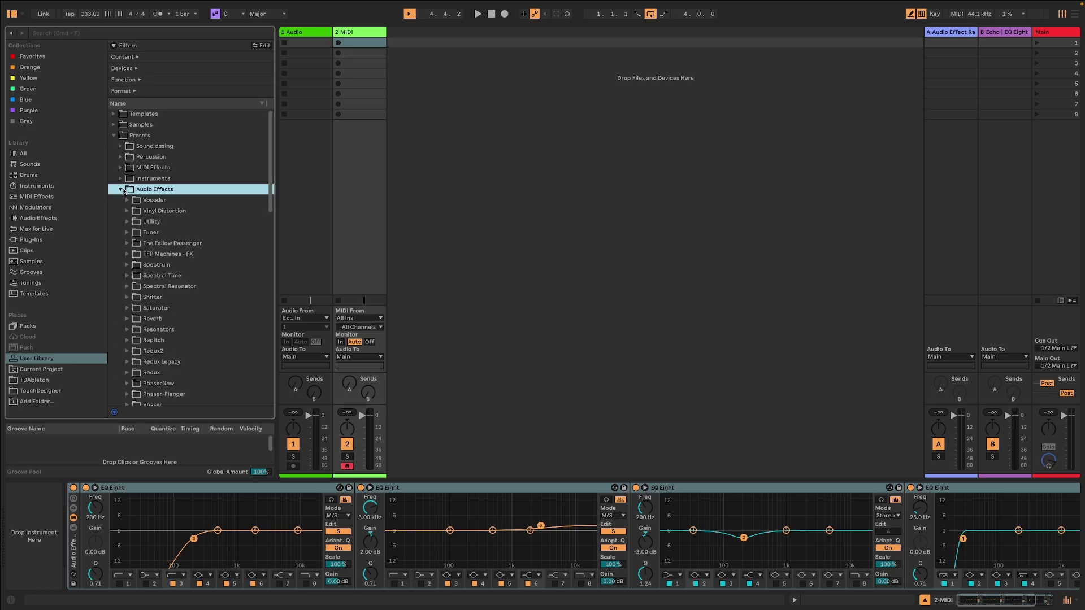
pyautogui.rightClick(145, 191)
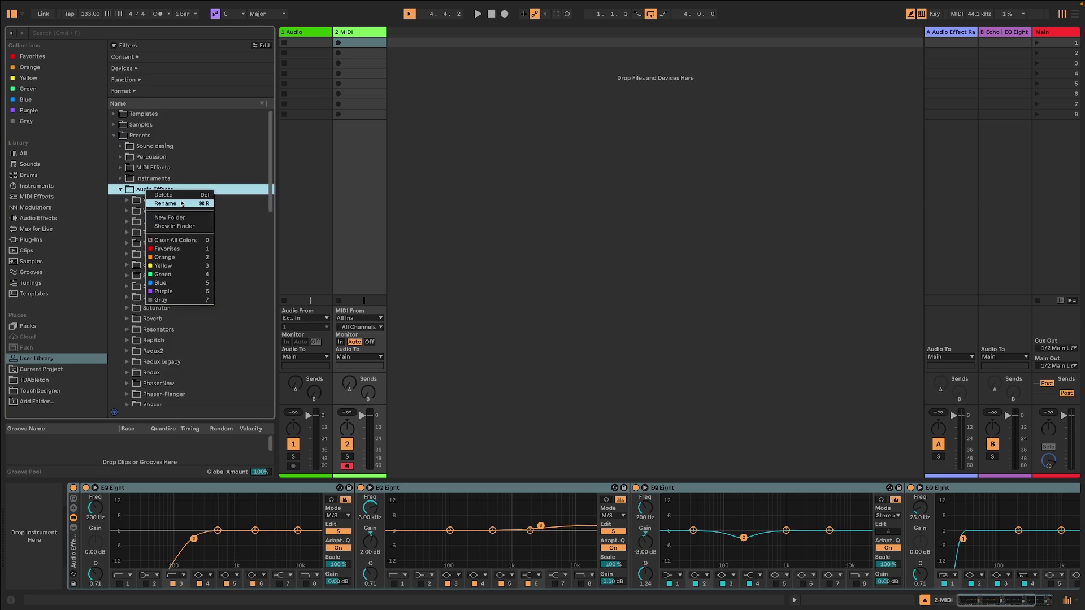
pyautogui.click(183, 218)
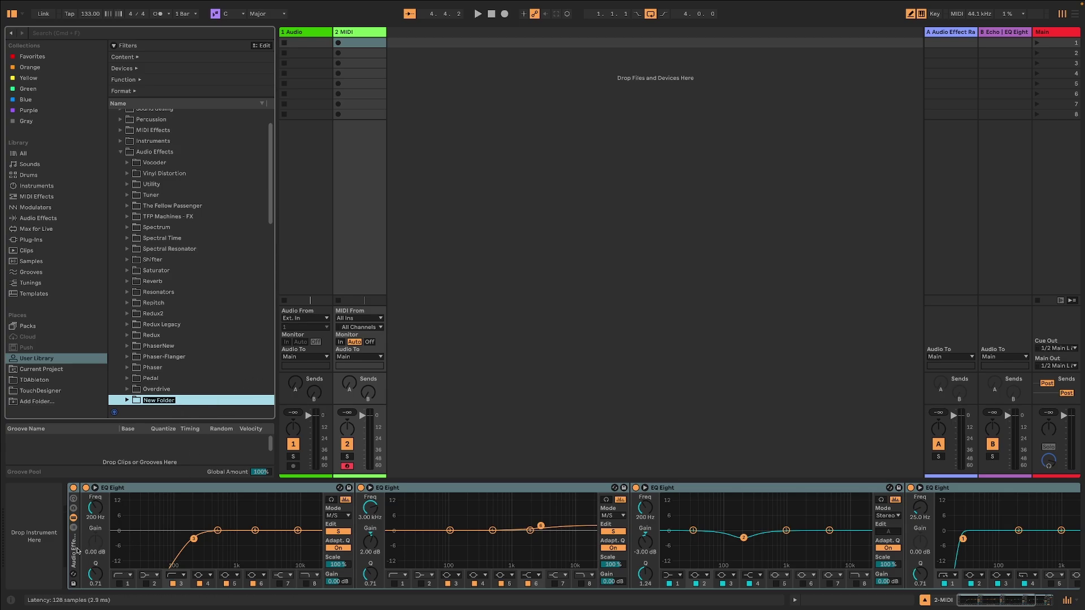
pyautogui.write('temp')
pyautogui.press('Return')
# Step: Save the whole Audio Effect Rack as a preset in the temp folder
pyautogui.click(67, 567)
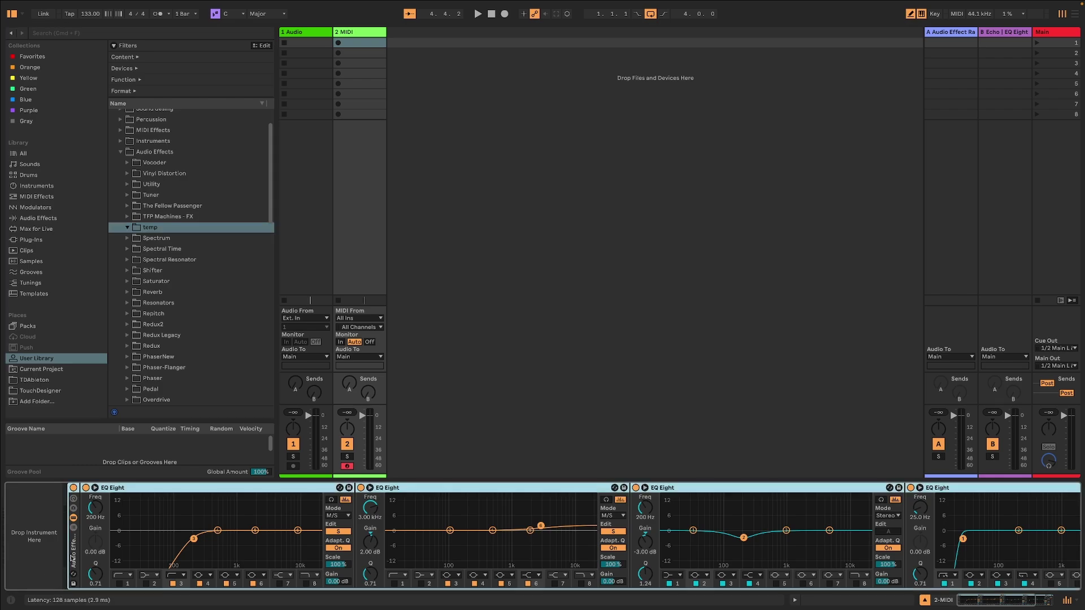
pyautogui.moveTo(138, 361); pyautogui.dragTo(163, 230)
# Step: Add the saved Audio Effect Rack.adg preset to the Favorites collection and select it there
pyautogui.rightClick(151, 240)
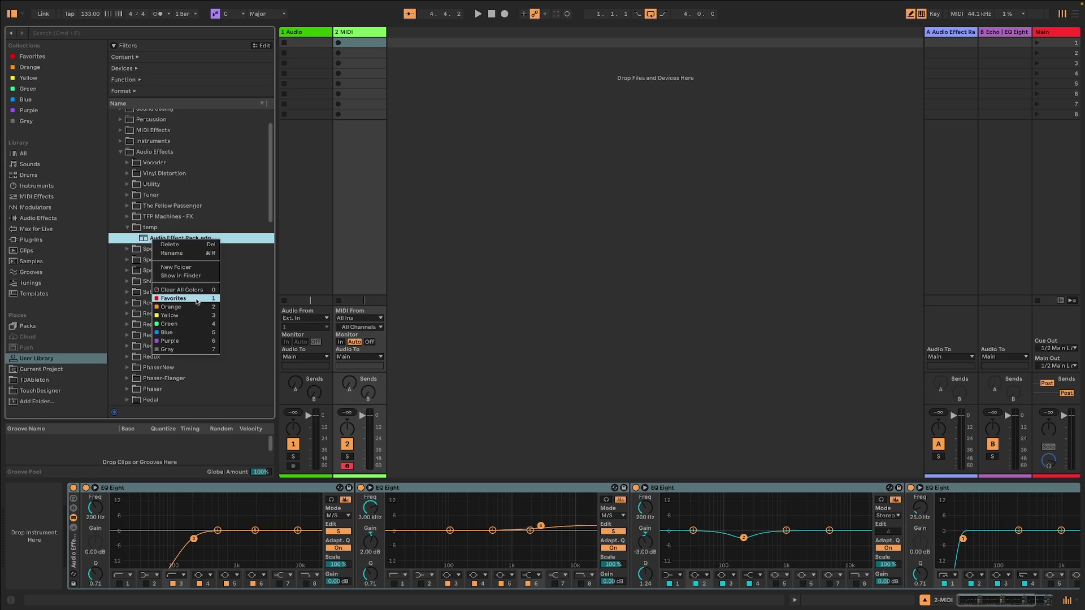
pyautogui.click(38, 56)
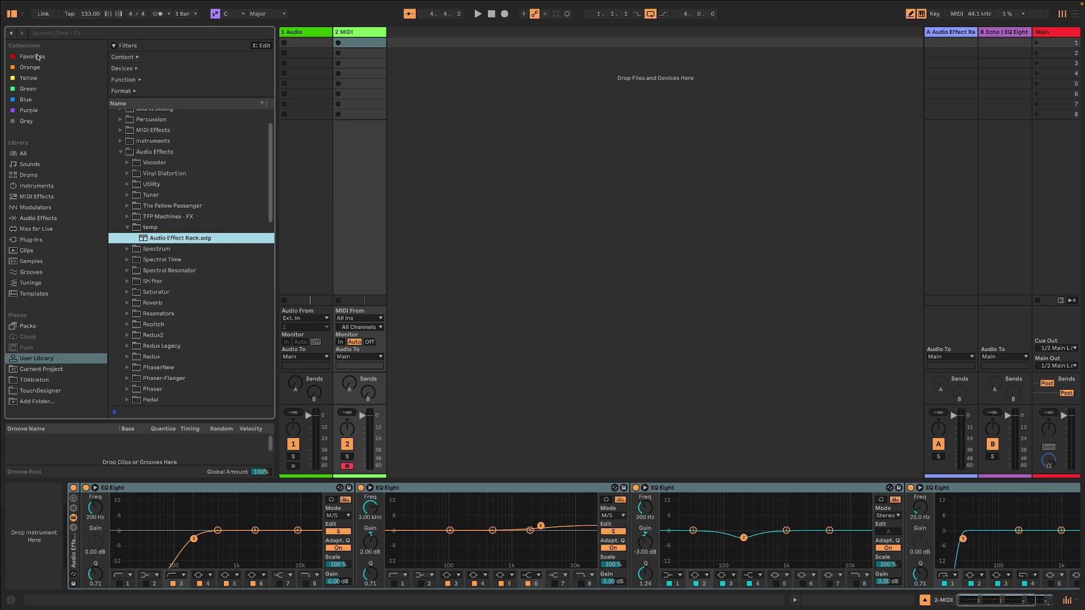
pyautogui.rightClick(211, 242)
pyautogui.click(237, 298)
pyautogui.click(51, 57)
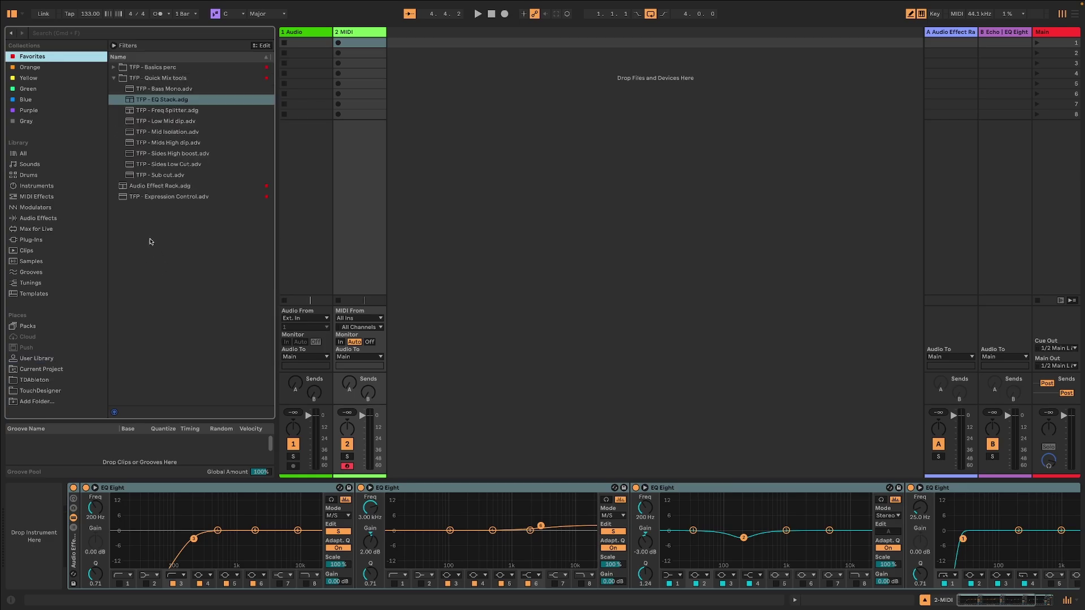
pyautogui.click(172, 189)
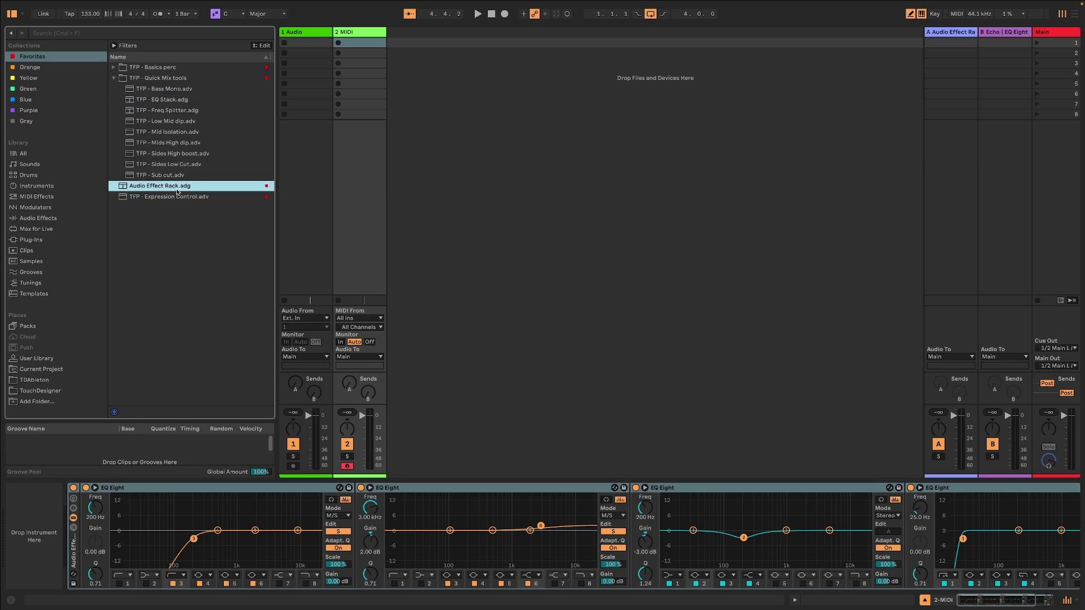